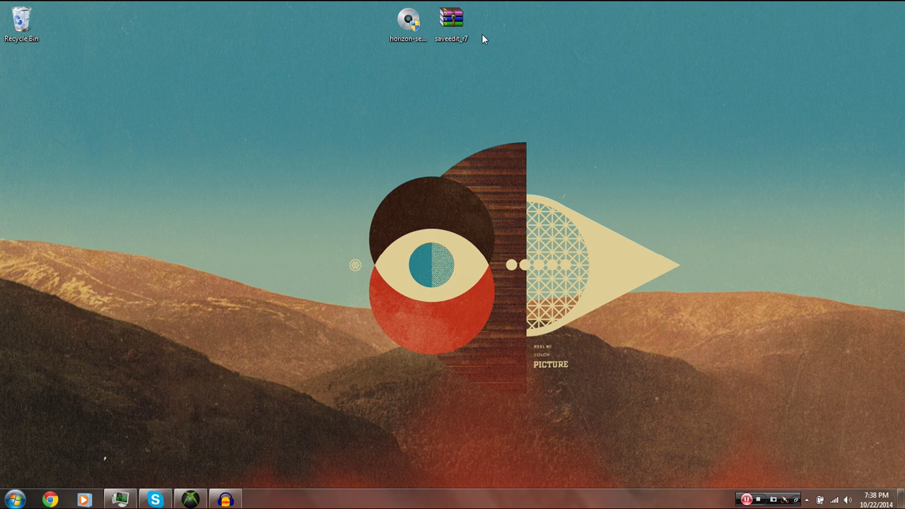
Move the horizon-setup installer from the desktop to the Recycle Bin
{"action": "left_click", "coordinate": [411, 26]}
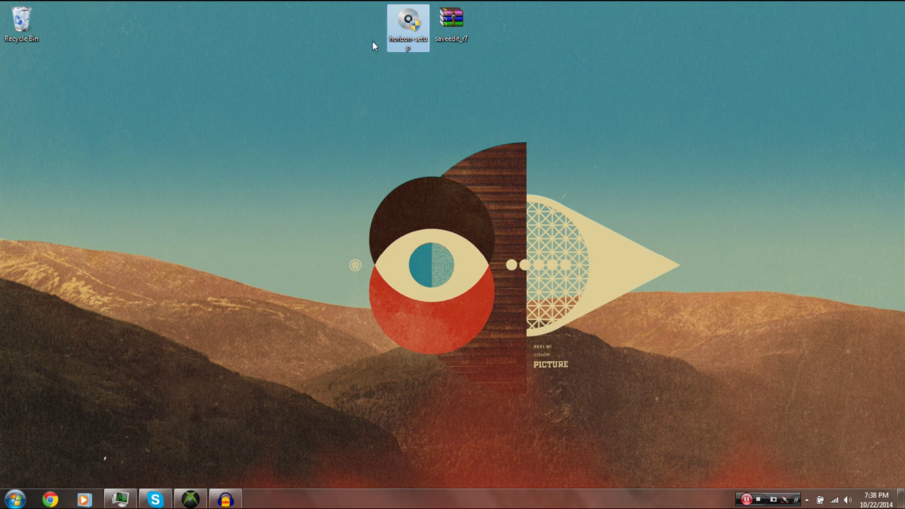
{"action": "left_click", "coordinate": [457, 27]}
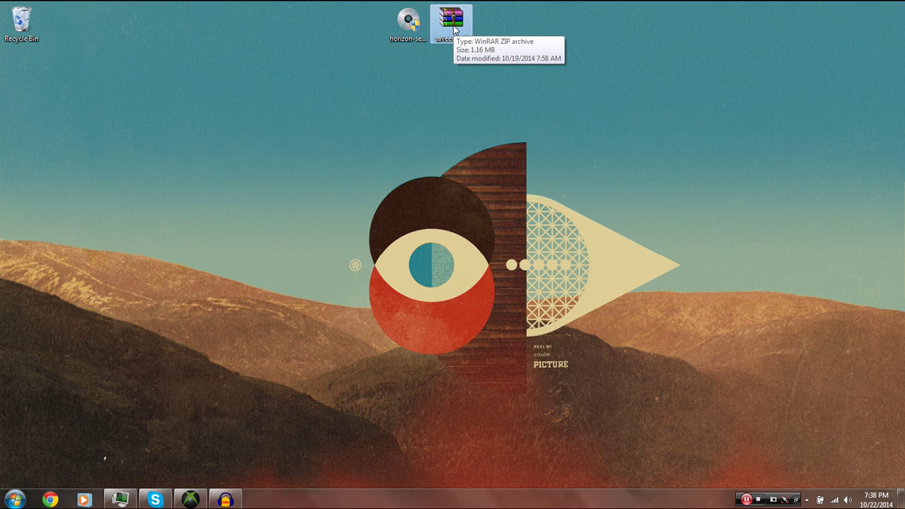
{"action": "right_click", "coordinate": [454, 29]}
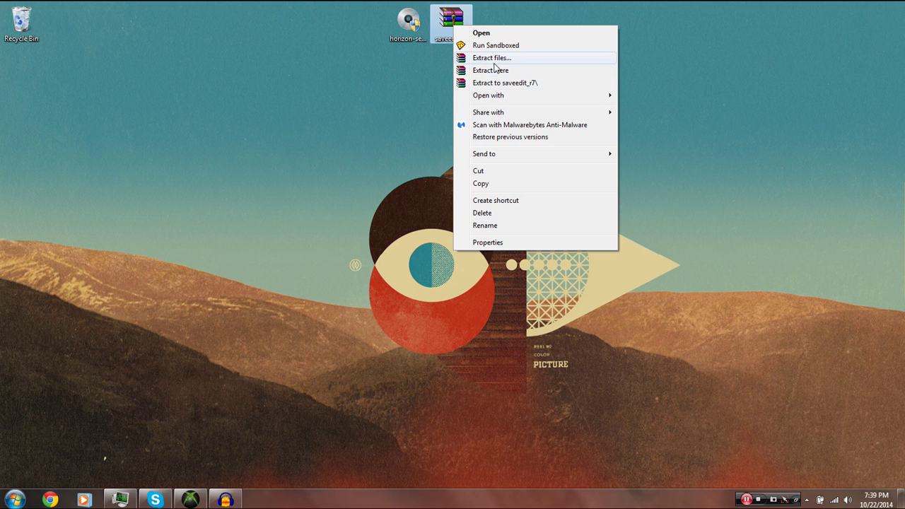
{"action": "left_click", "coordinate": [437, 68]}
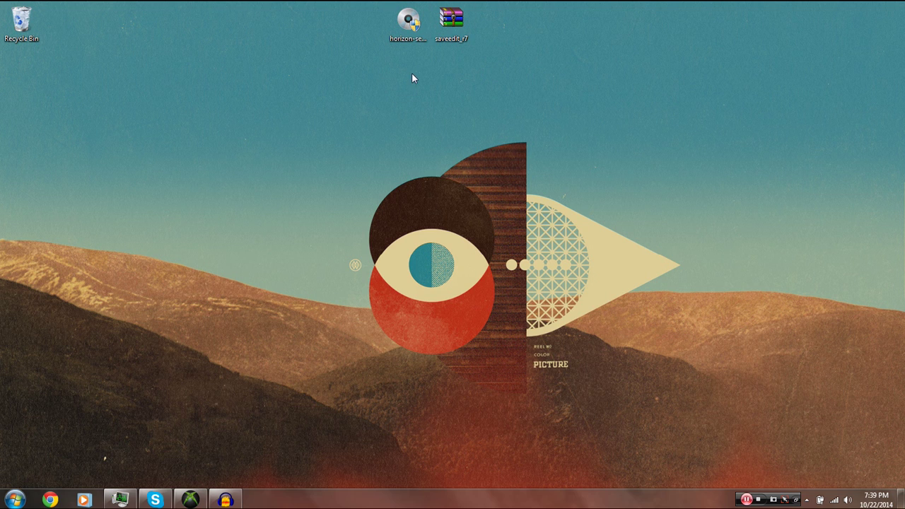
{"action": "left_click", "coordinate": [412, 28]}
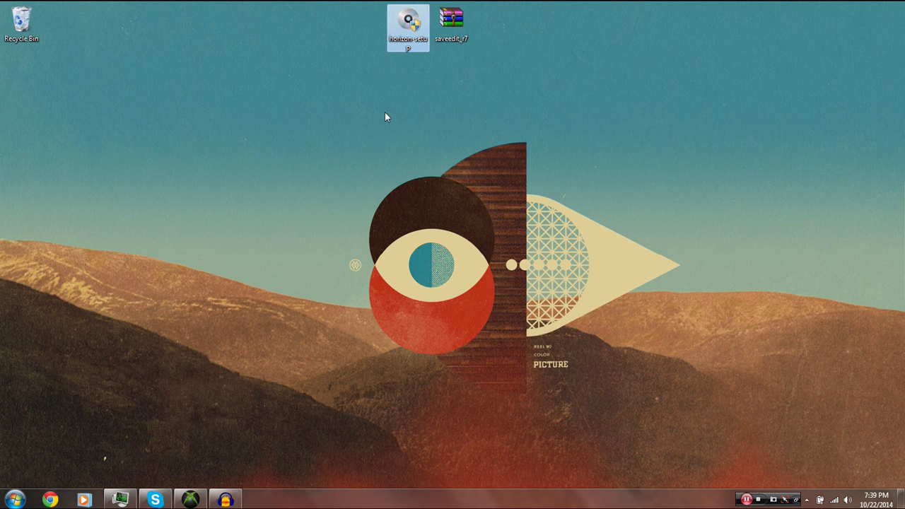
{"action": "left_click_drag", "start_coordinate": [405, 44], "coordinate": [27, 27]}
Extract saveedit_r7 into a saveedit_r7 folder, recycle the archive, and tidy the folder's position
{"action": "left_click", "coordinate": [456, 27]}
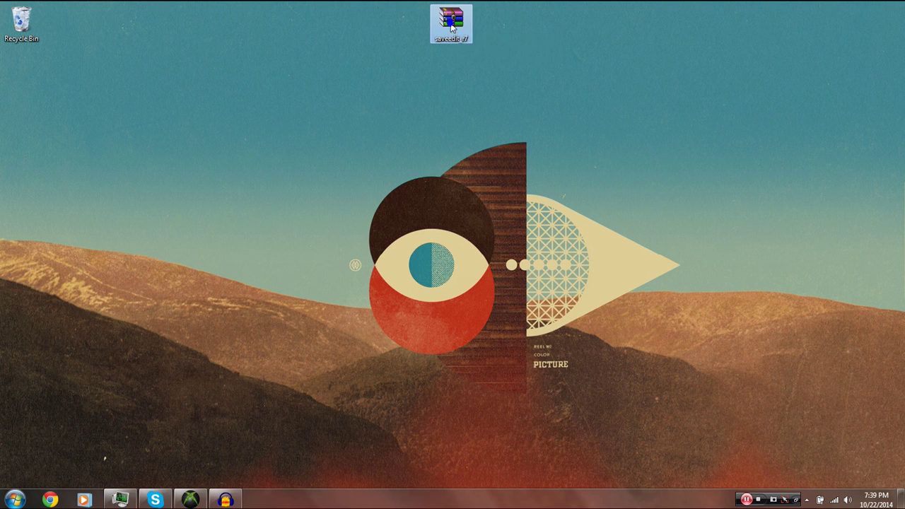
{"action": "right_click", "coordinate": [452, 26]}
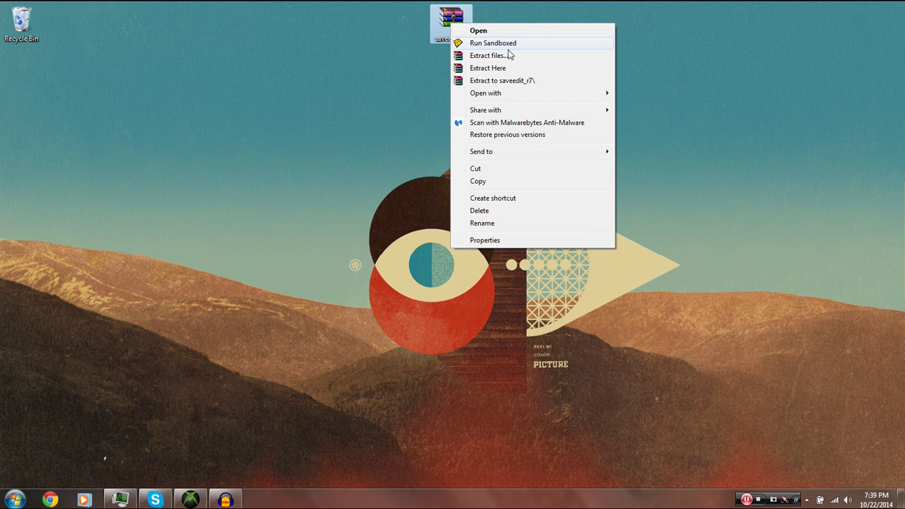
{"action": "left_click", "coordinate": [554, 81]}
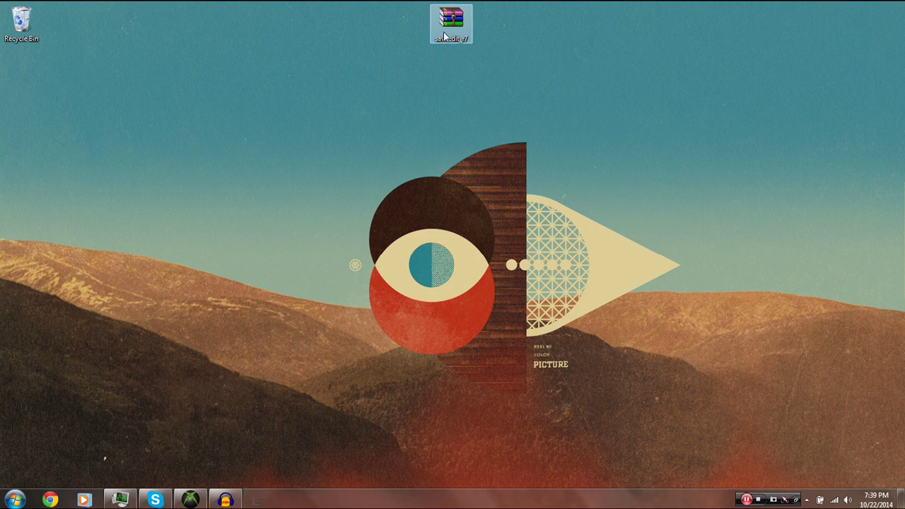
{"action": "left_click_drag", "start_coordinate": [20, 81], "coordinate": [492, 74]}
{"action": "left_click_drag", "start_coordinate": [453, 40], "coordinate": [9, 34]}
{"action": "left_click_drag", "start_coordinate": [469, 32], "coordinate": [452, 30]}
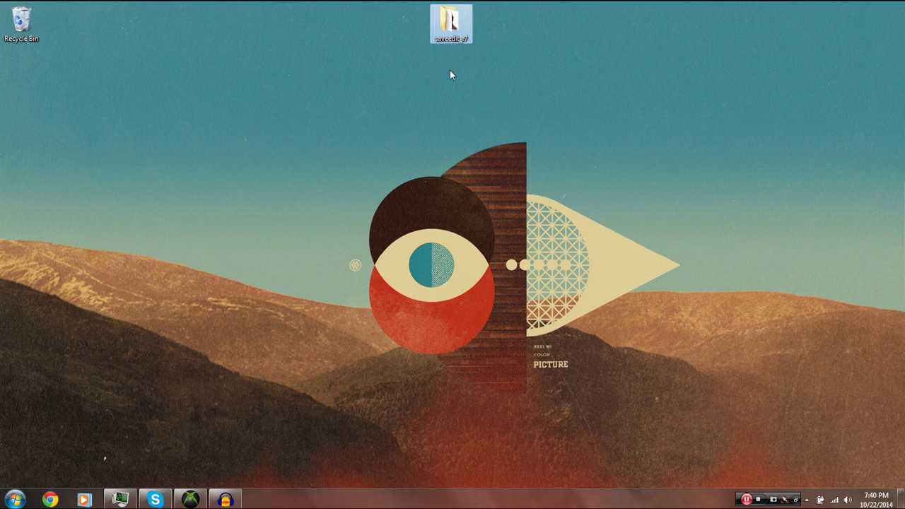
Launch Horizon from the Start menu with Run as administrator
{"action": "left_click", "coordinate": [14, 499]}
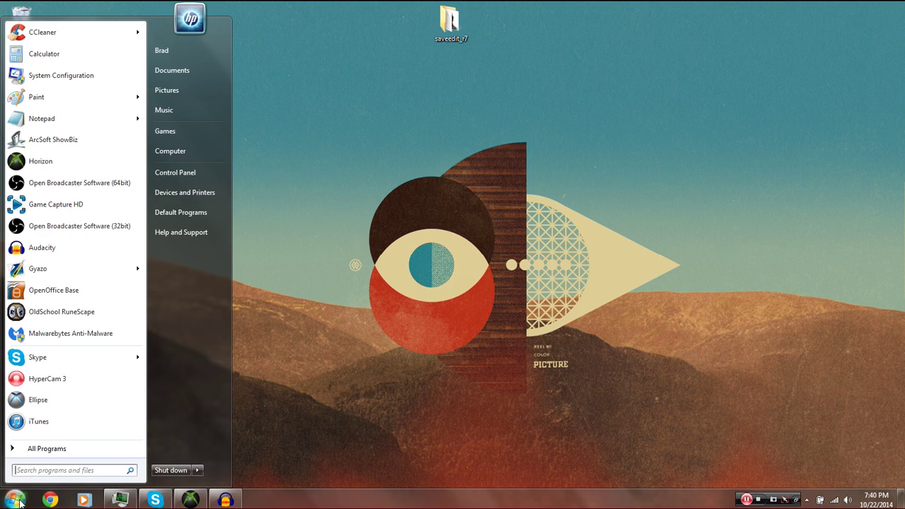
{"action": "right_click", "coordinate": [71, 162]}
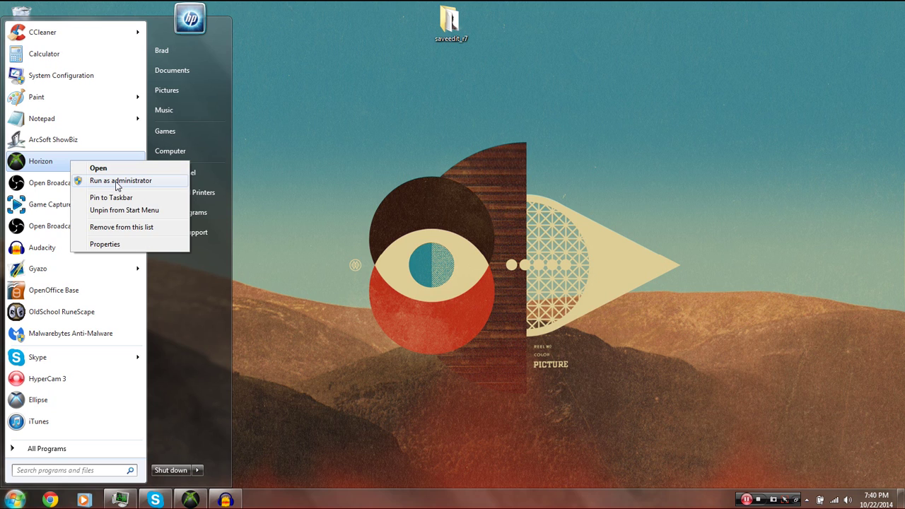
{"action": "left_click", "coordinate": [162, 188]}
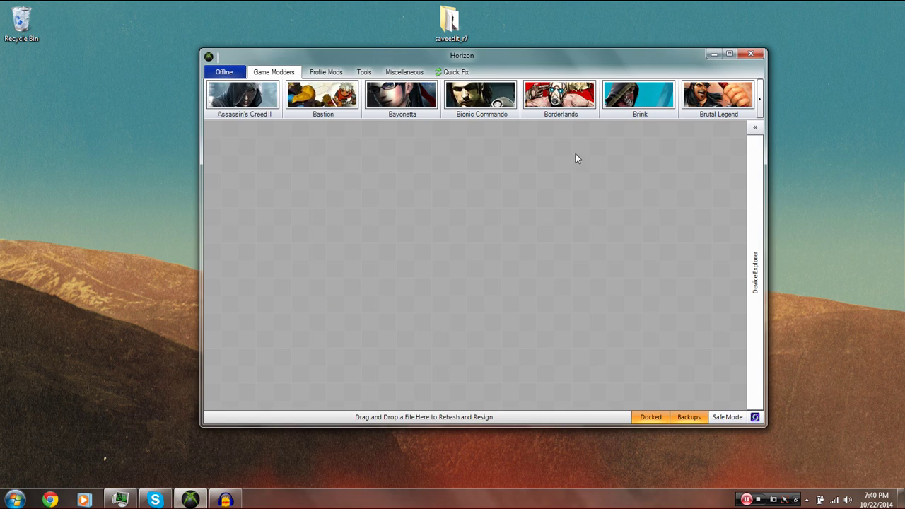
Extract the Wilhelm - Level 13 save from Games > Borderlands Pre-Sequel to the desktop as Save0001.sav
{"action": "left_click", "coordinate": [756, 254]}
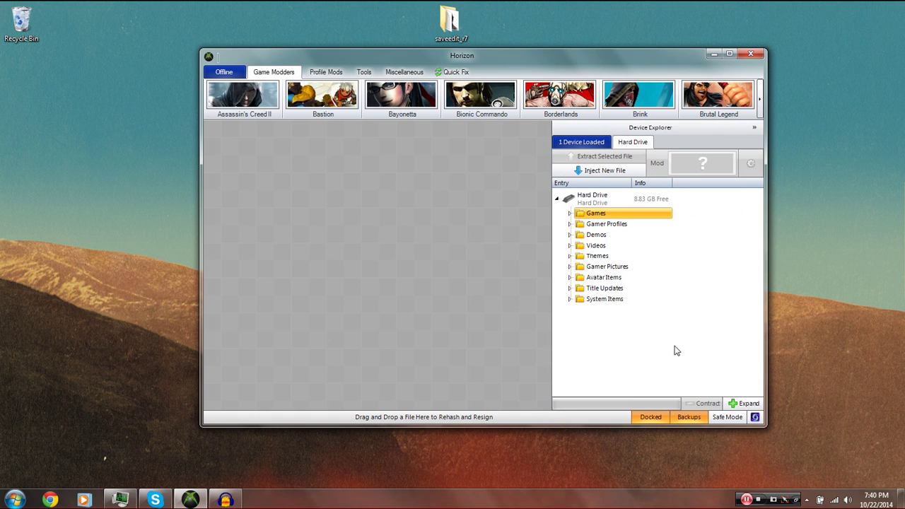
{"action": "left_click", "coordinate": [570, 214]}
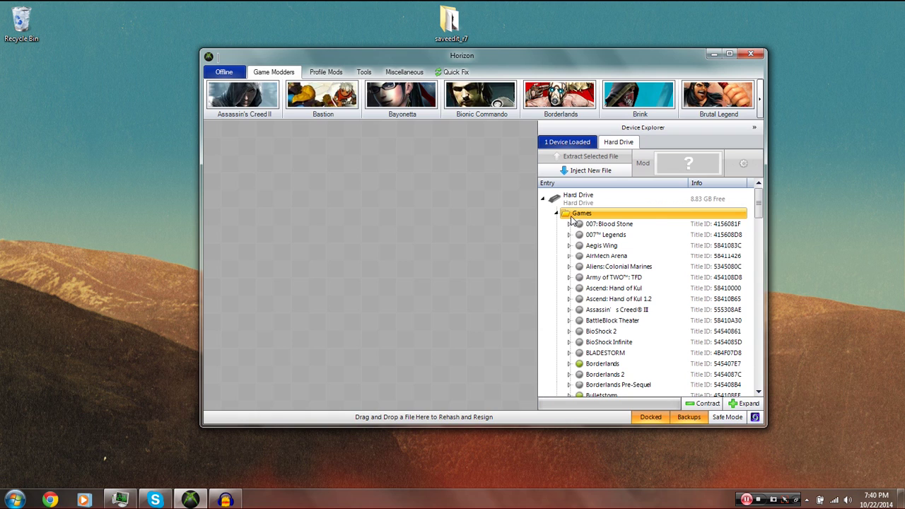
{"action": "scroll", "coordinate": [760, 216], "scroll_direction": "down", "scroll_amount": 1}
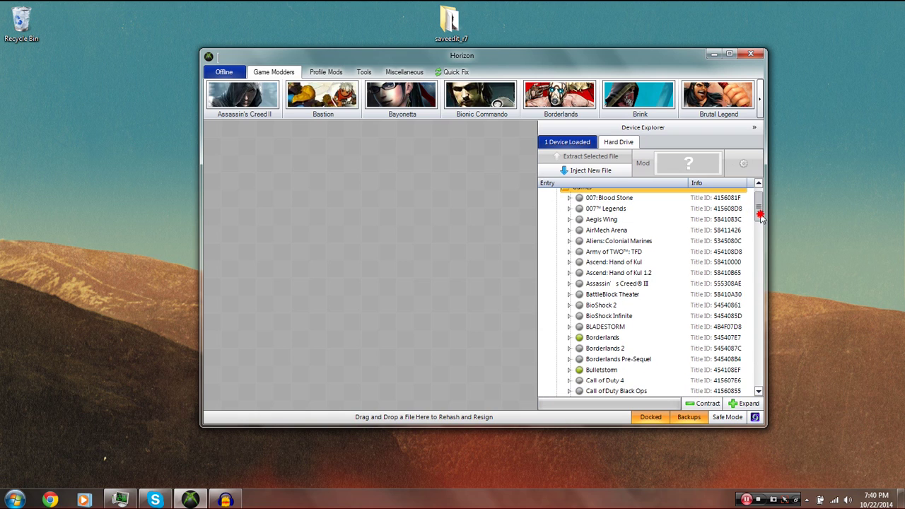
{"action": "left_click", "coordinate": [570, 359]}
{"action": "scroll", "coordinate": [760, 223], "scroll_direction": "down", "scroll_amount": 3}
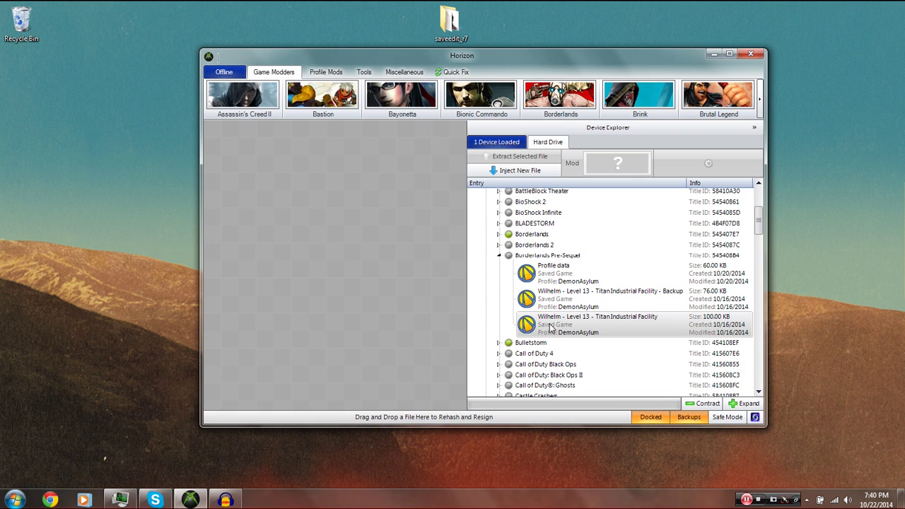
{"action": "mouse_move", "coordinate": [548, 328]}
{"action": "left_mouse_down"}
{"action": "mouse_move", "coordinate": [252, 259]}
{"action": "mouse_move", "coordinate": [117, 193]}
{"action": "mouse_move", "coordinate": [26, 92]}
{"action": "left_mouse_up"}
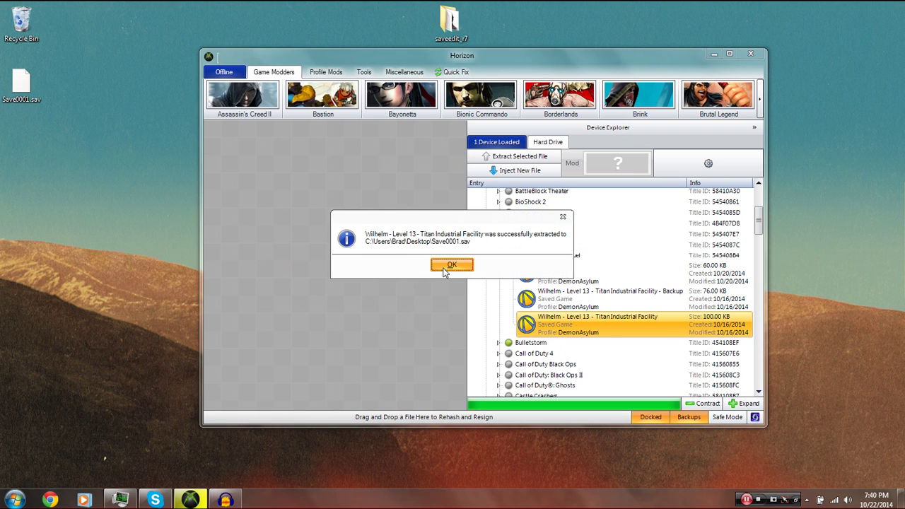
{"action": "left_click", "coordinate": [452, 266]}
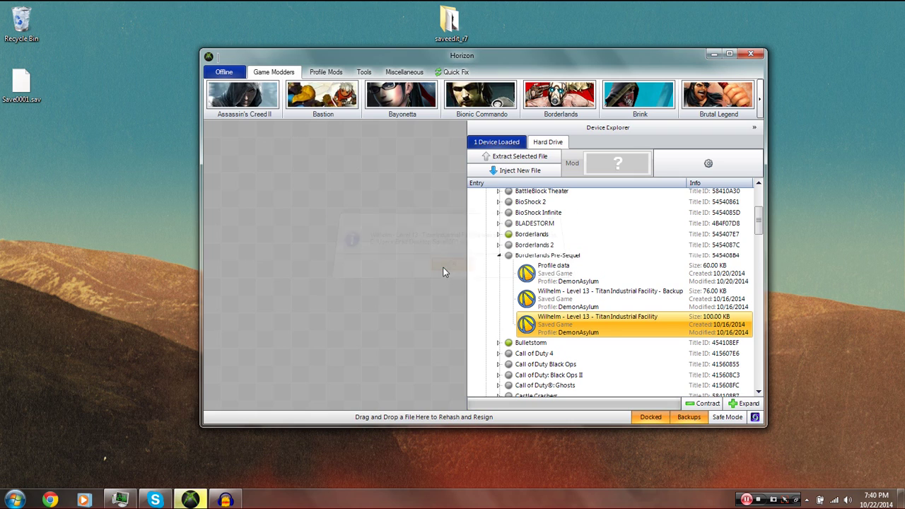
Create a desktop folder named Backup, move Save0001.sav into it, and open the Wilhelm package in Horizon
{"action": "right_click", "coordinate": [17, 129]}
{"action": "mouse_move", "coordinate": [61, 252]}
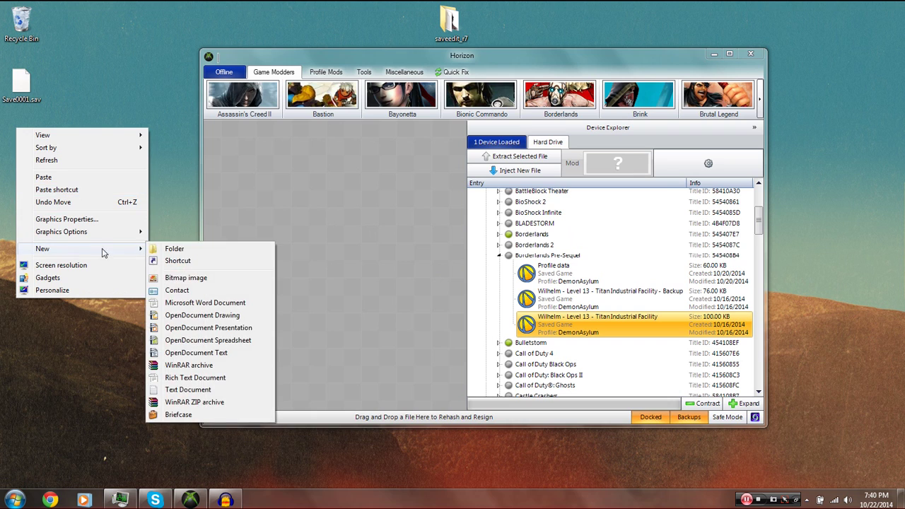
{"action": "left_click", "coordinate": [195, 253]}
{"action": "type", "text": "Backup"}
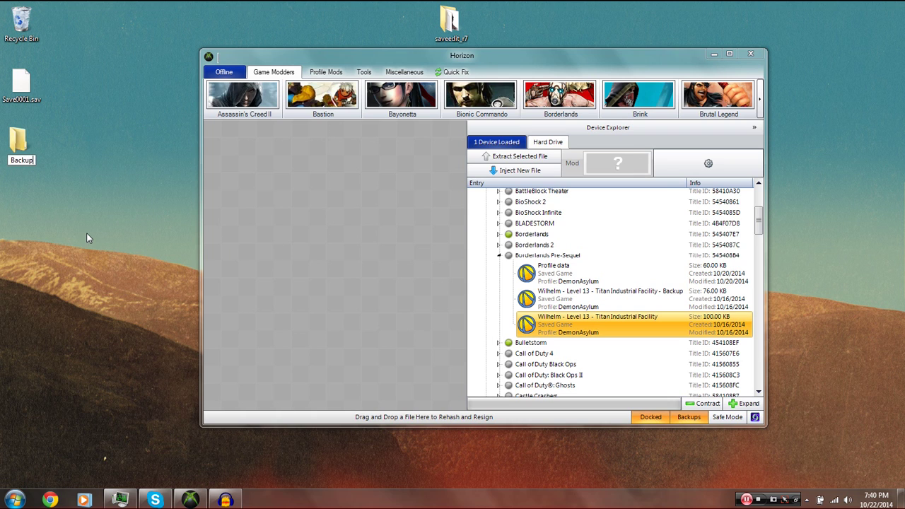
{"action": "key", "text": "Return"}
{"action": "left_click_drag", "start_coordinate": [13, 86], "coordinate": [20, 145]}
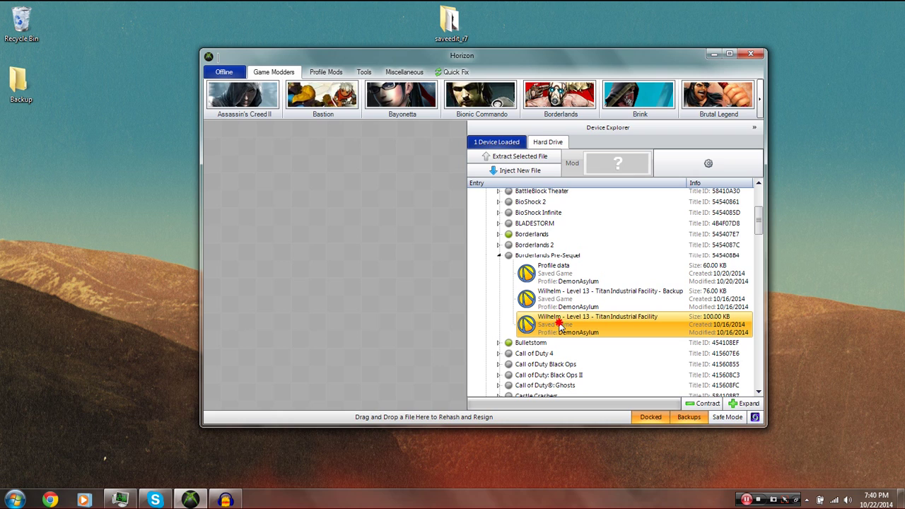
{"action": "left_click_drag", "start_coordinate": [561, 326], "coordinate": [329, 265]}
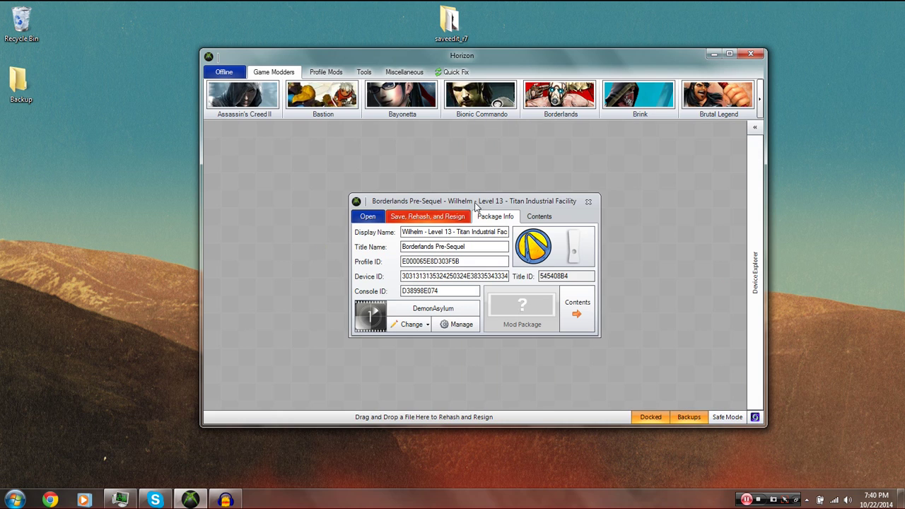
Extract SaveGame.sav from the Wilhelm package to the desktop
{"action": "left_click", "coordinate": [538, 217]}
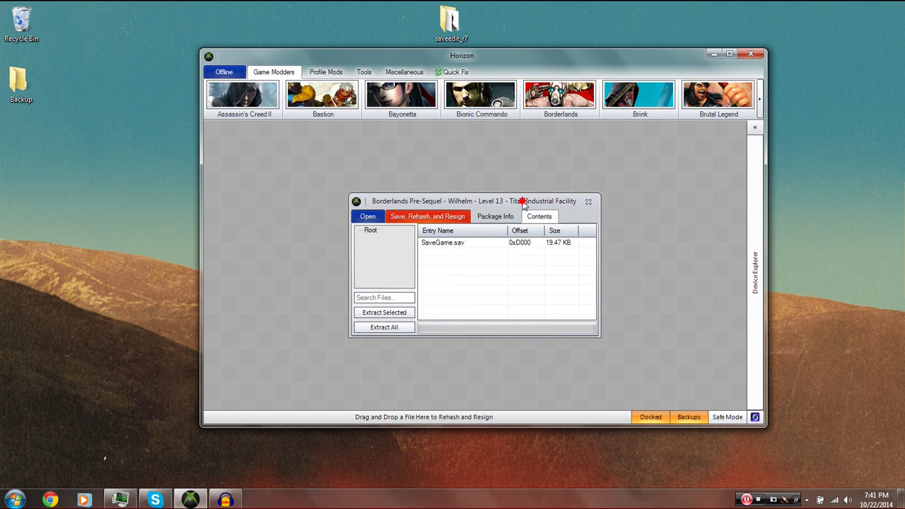
{"action": "left_click", "coordinate": [375, 236]}
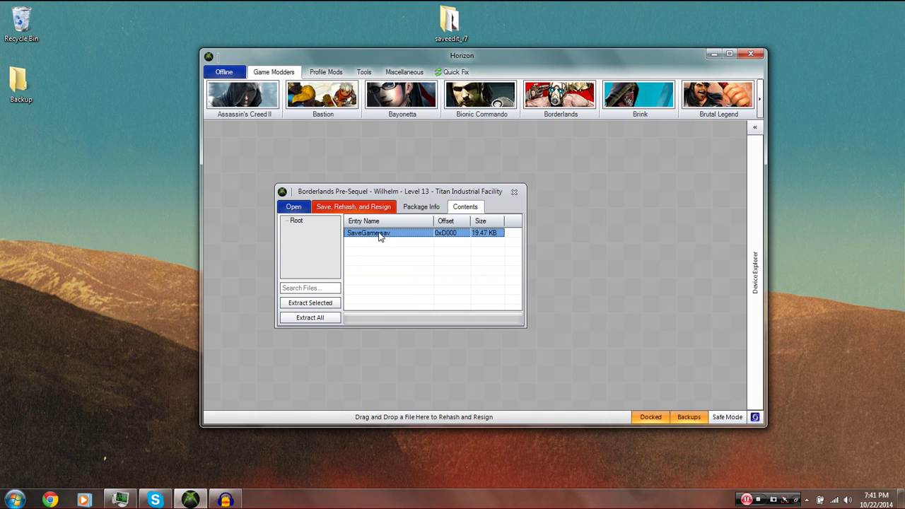
{"action": "left_click", "coordinate": [370, 236]}
{"action": "right_click", "coordinate": [370, 235]}
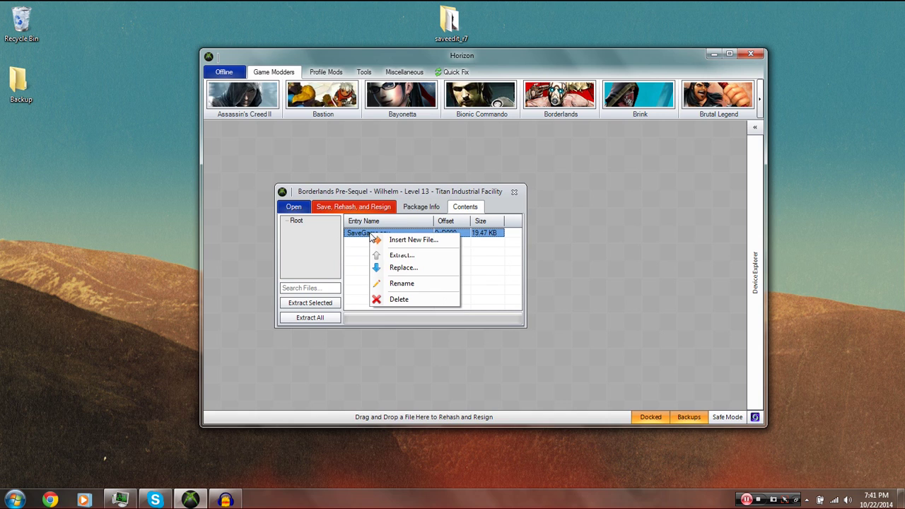
{"action": "left_click", "coordinate": [385, 258]}
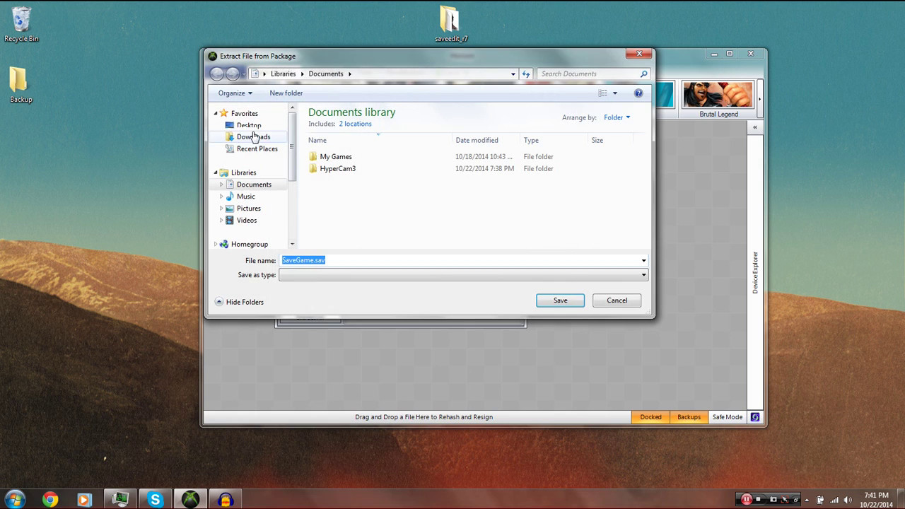
{"action": "left_click", "coordinate": [249, 126]}
{"action": "left_click", "coordinate": [559, 301]}
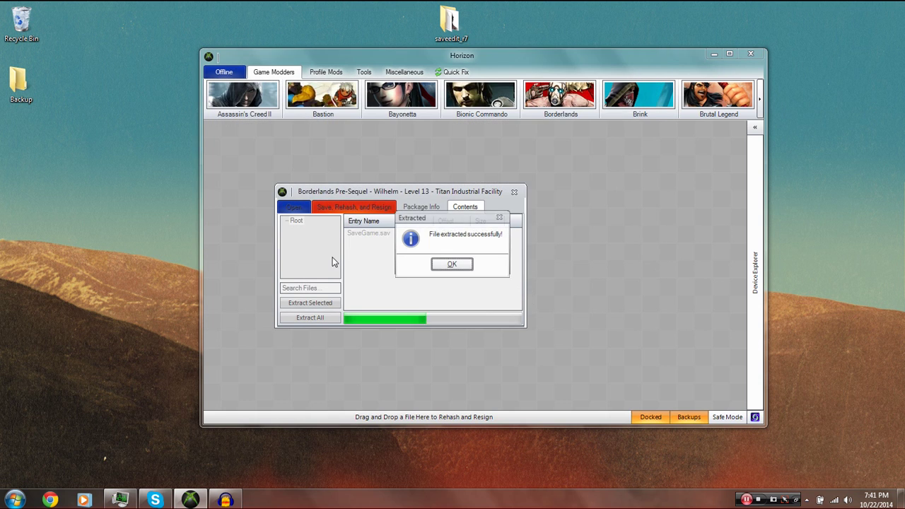
{"action": "left_click", "coordinate": [444, 269]}
Copy the desktop SaveGame.sav into the Backup folder, then close that folder's window
{"action": "left_click", "coordinate": [23, 146]}
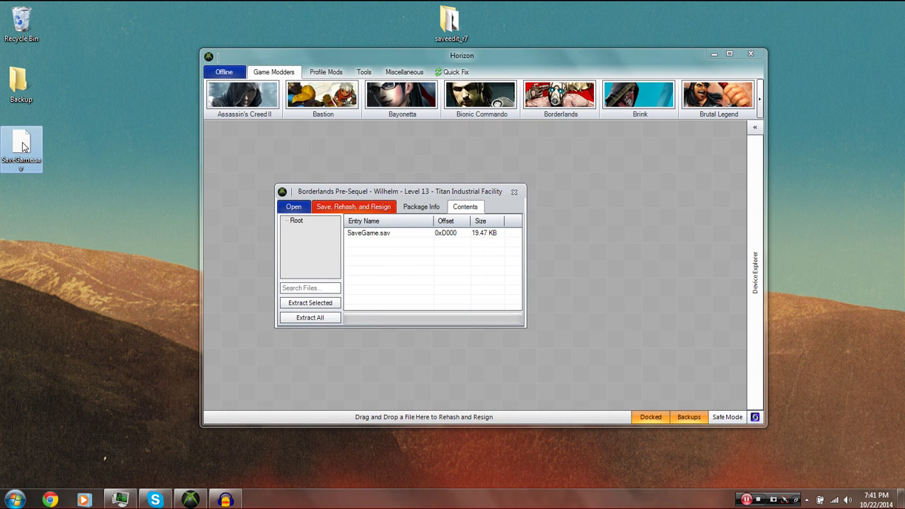
{"action": "right_click", "coordinate": [24, 146]}
{"action": "left_click", "coordinate": [51, 302]}
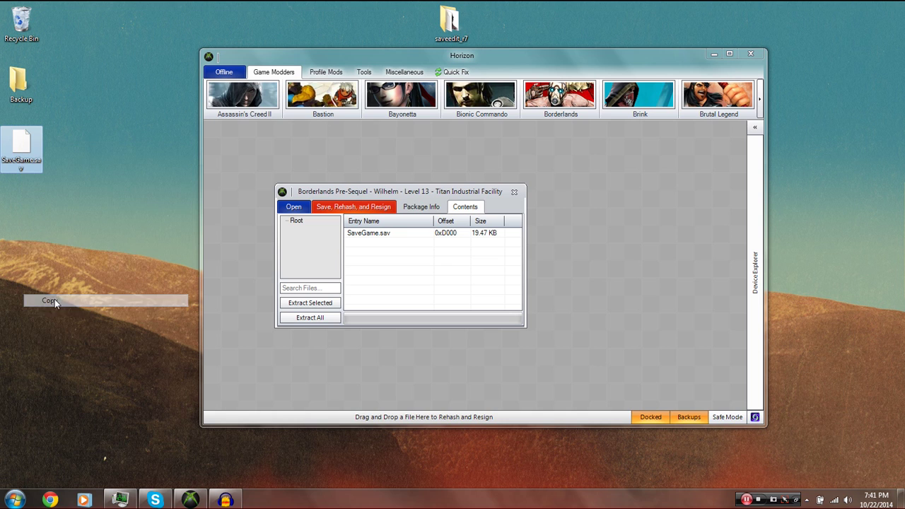
{"action": "double_click", "coordinate": [15, 90]}
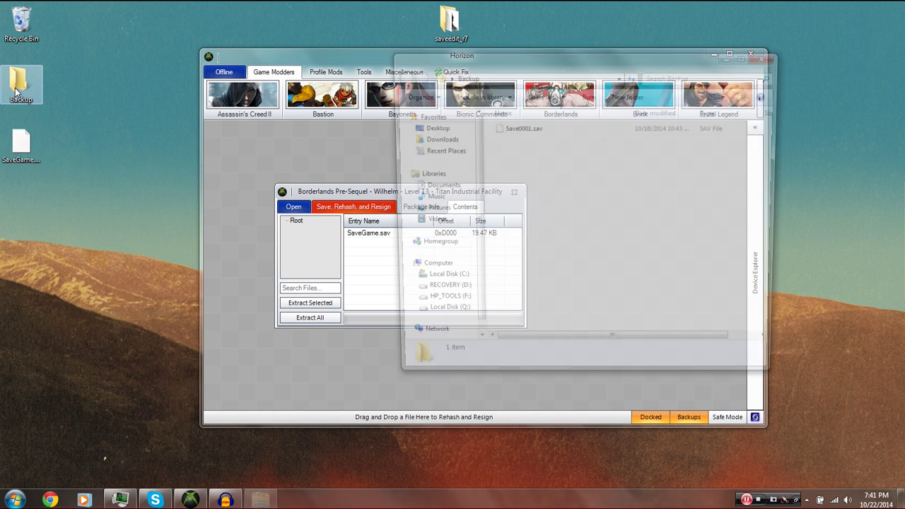
{"action": "right_click", "coordinate": [565, 171]}
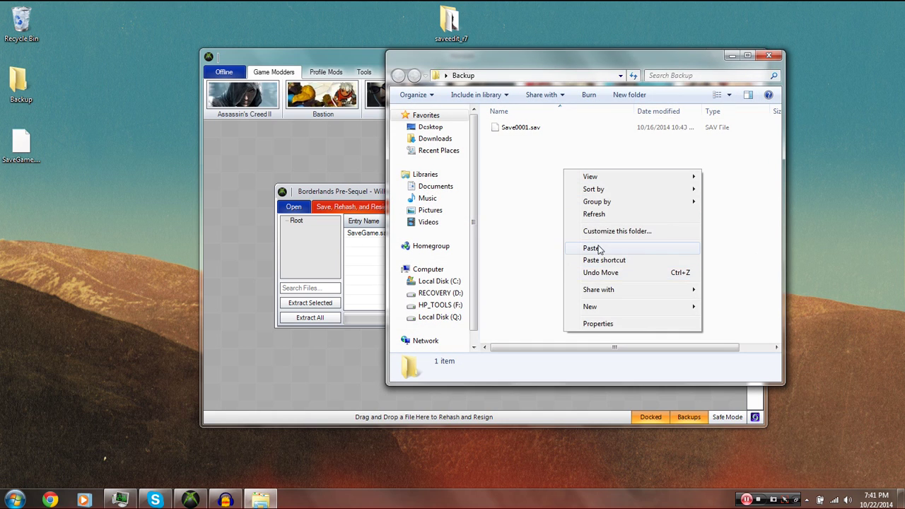
{"action": "left_click", "coordinate": [595, 247]}
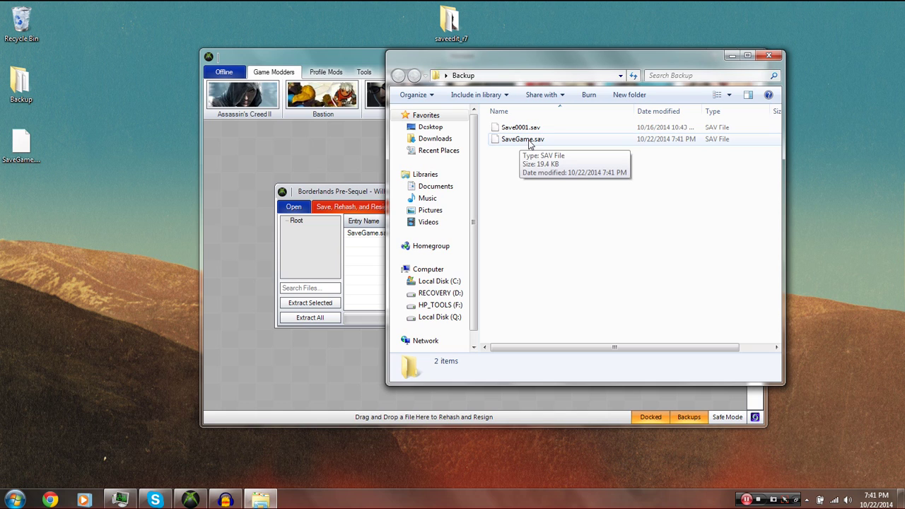
{"action": "left_click", "coordinate": [769, 55]}
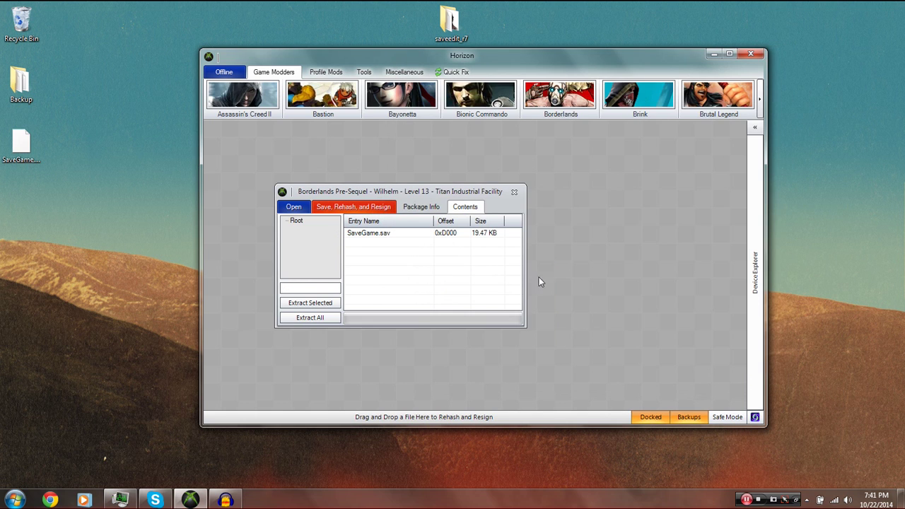
Minimize Horizon and run Gibbed.BorderlandsOz.SaveEdit from the saveedit_r7 folder, allowing the security warning
{"action": "left_click", "coordinate": [712, 55]}
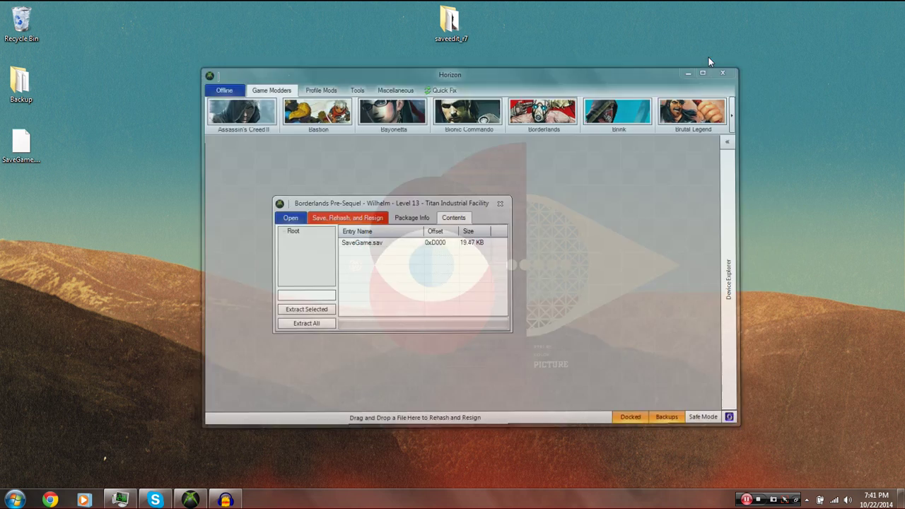
{"action": "double_click", "coordinate": [449, 29]}
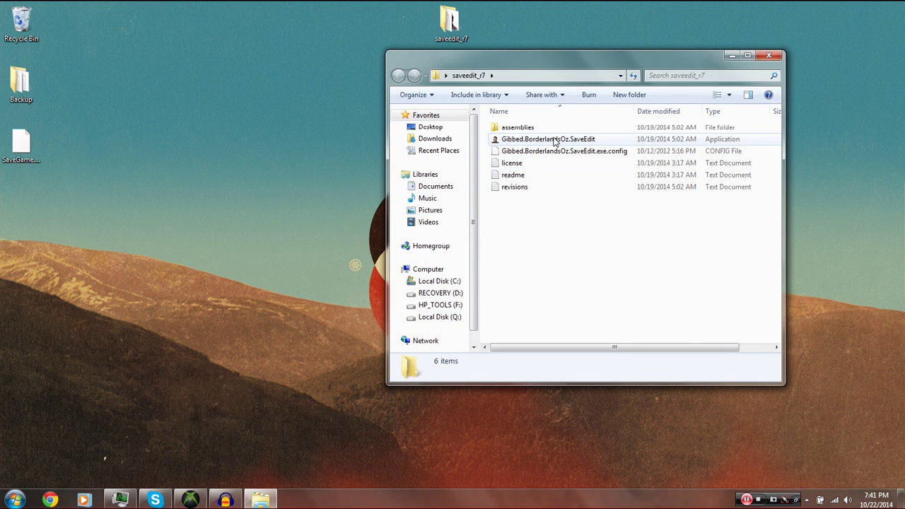
{"action": "double_click", "coordinate": [554, 140]}
{"action": "left_click", "coordinate": [485, 260]}
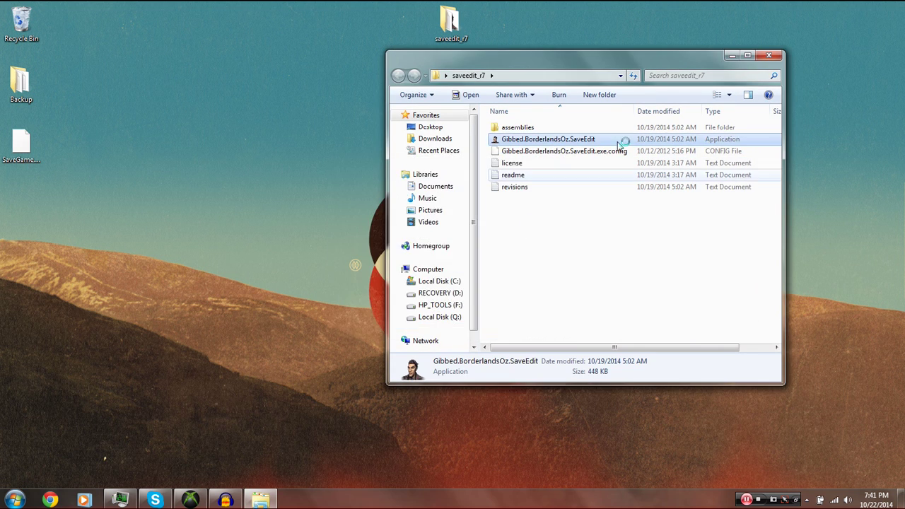
{"action": "left_click", "coordinate": [769, 56]}
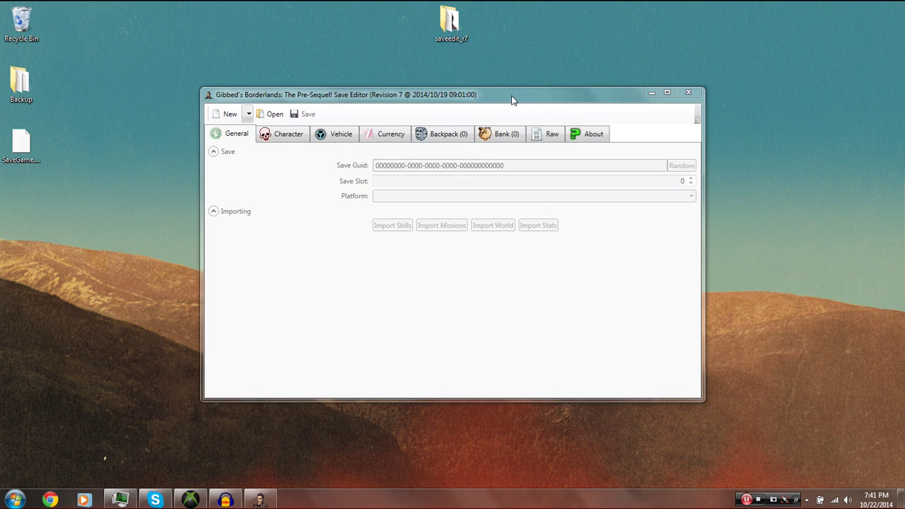
{"action": "left_click_drag", "start_coordinate": [515, 98], "coordinate": [523, 101]}
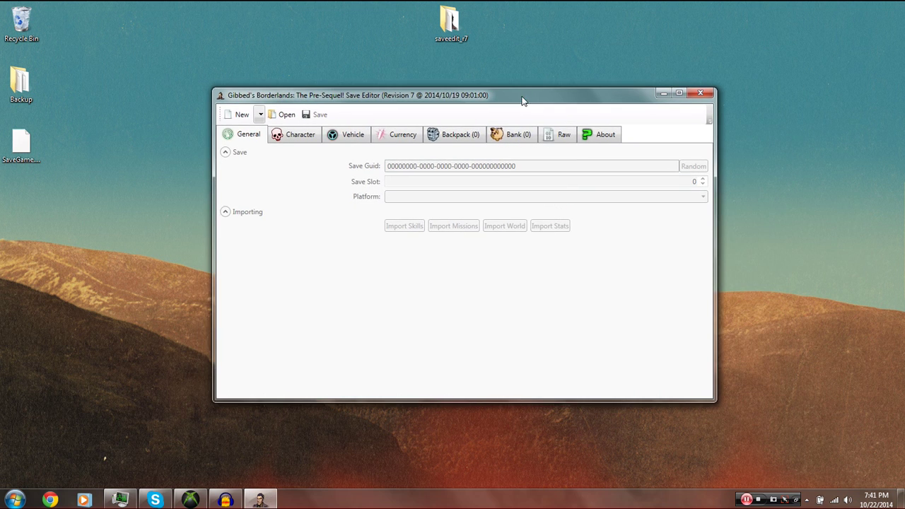
Load the desktop SaveGame.sav as an X360 Save Files (*.sav) save and view the Character tab
{"action": "left_click", "coordinate": [285, 116]}
{"action": "left_click", "coordinate": [261, 181]}
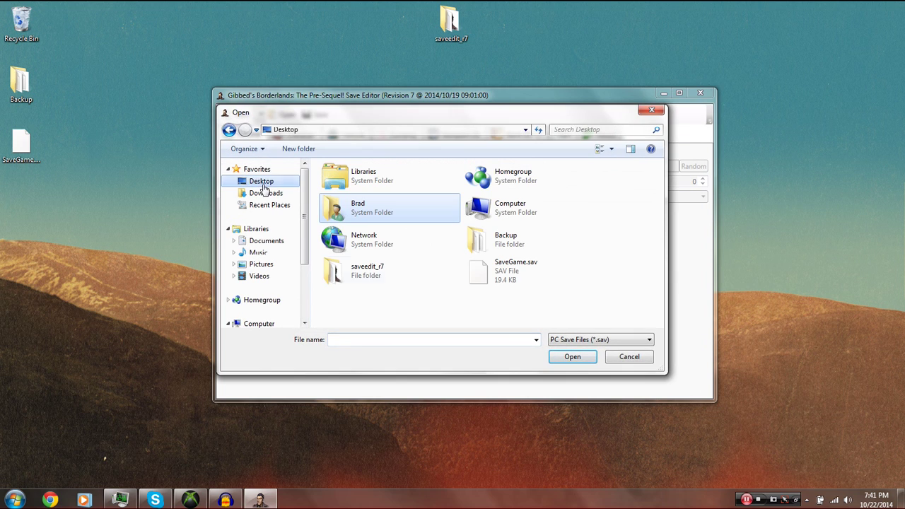
{"action": "left_click", "coordinate": [497, 283]}
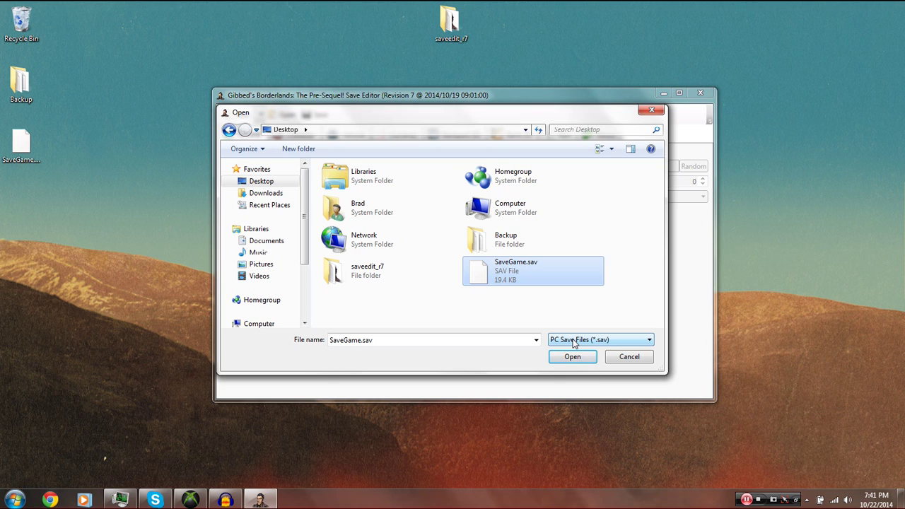
{"action": "left_click", "coordinate": [574, 340]}
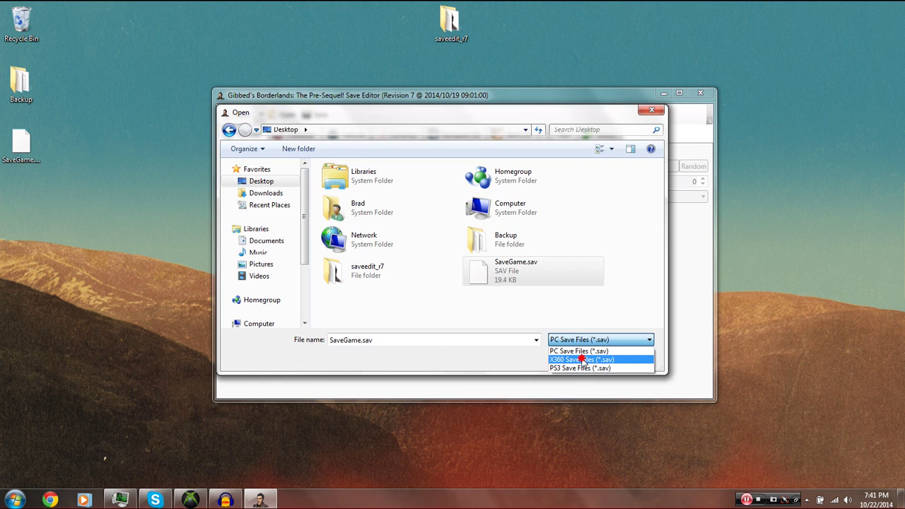
{"action": "left_click", "coordinate": [582, 360]}
{"action": "left_click", "coordinate": [572, 359]}
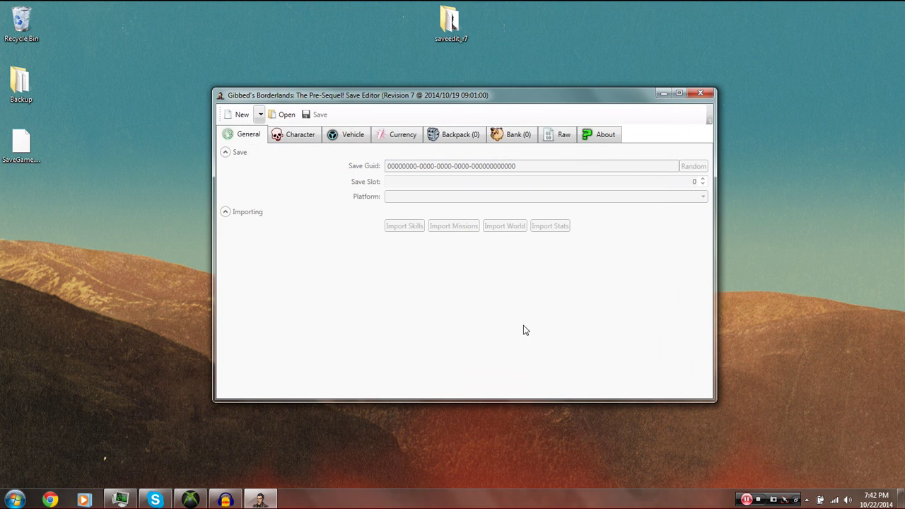
{"action": "left_click", "coordinate": [293, 138]}
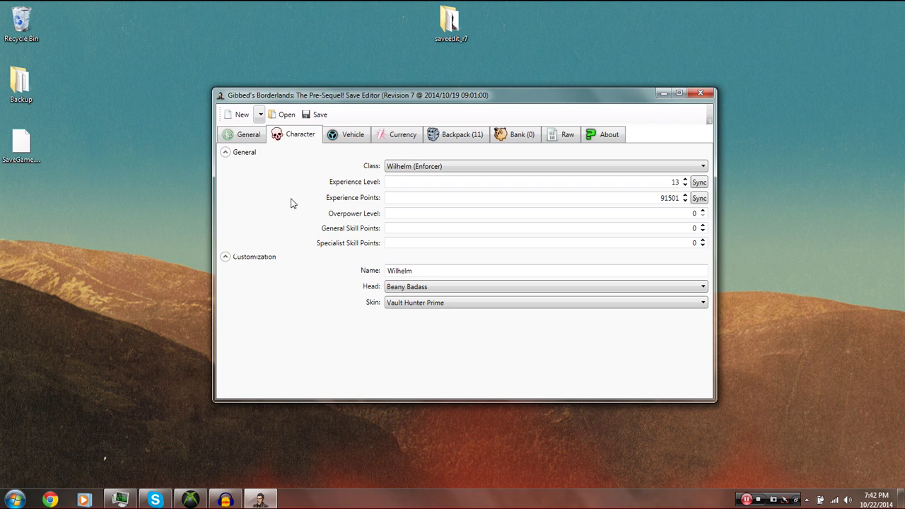
Set the experience level to 50, sync the experience points, and rename the character
{"action": "double_click", "coordinate": [665, 184]}
{"action": "type", "text": "50"}
{"action": "left_click", "coordinate": [699, 199]}
{"action": "double_click", "coordinate": [436, 272]}
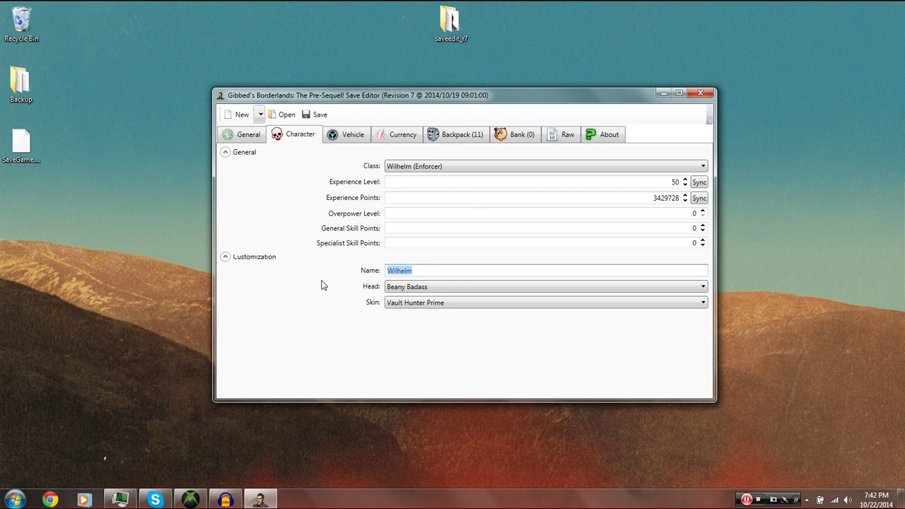
{"action": "type", "text": "DemonAsylum"}
Choose the Space Pirate head and the User Friendly character skin
{"action": "left_click", "coordinate": [425, 285]}
{"action": "left_click", "coordinate": [434, 365]}
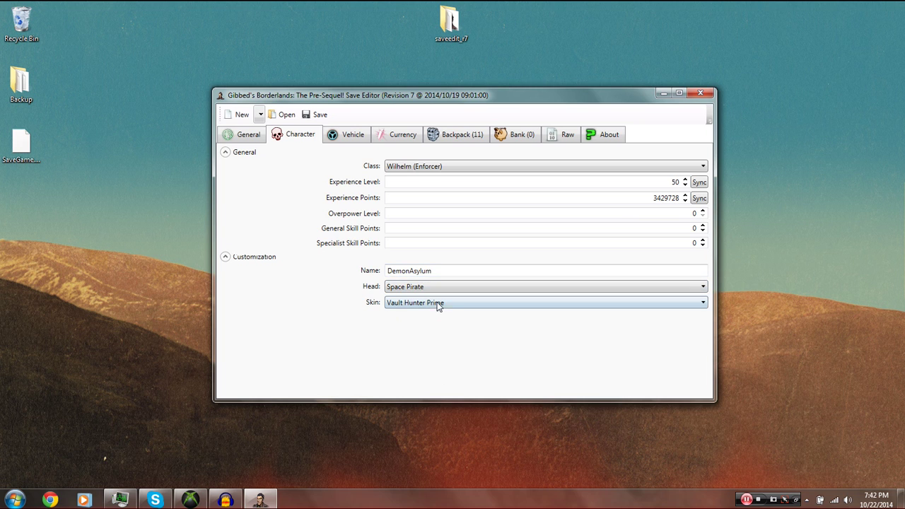
{"action": "left_click", "coordinate": [437, 303]}
{"action": "left_click", "coordinate": [428, 384]}
Browse the vehicle, raw properties, and backpack tabs before returning to Character
{"action": "left_click", "coordinate": [351, 138]}
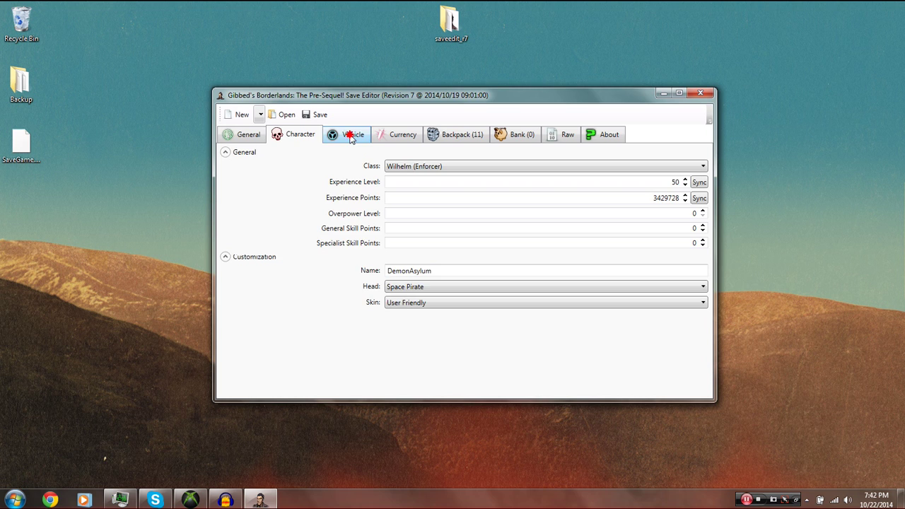
{"action": "left_click", "coordinate": [570, 134]}
{"action": "left_click", "coordinate": [577, 282]}
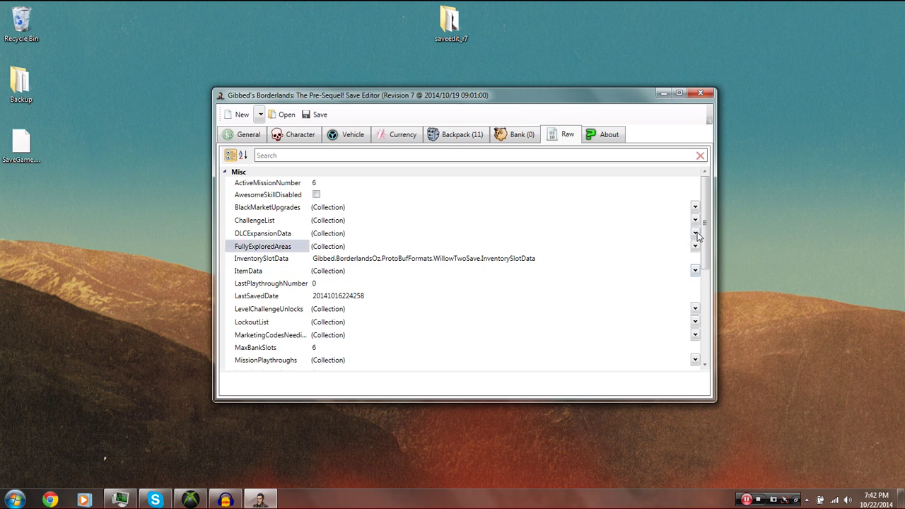
{"action": "left_click", "coordinate": [476, 136]}
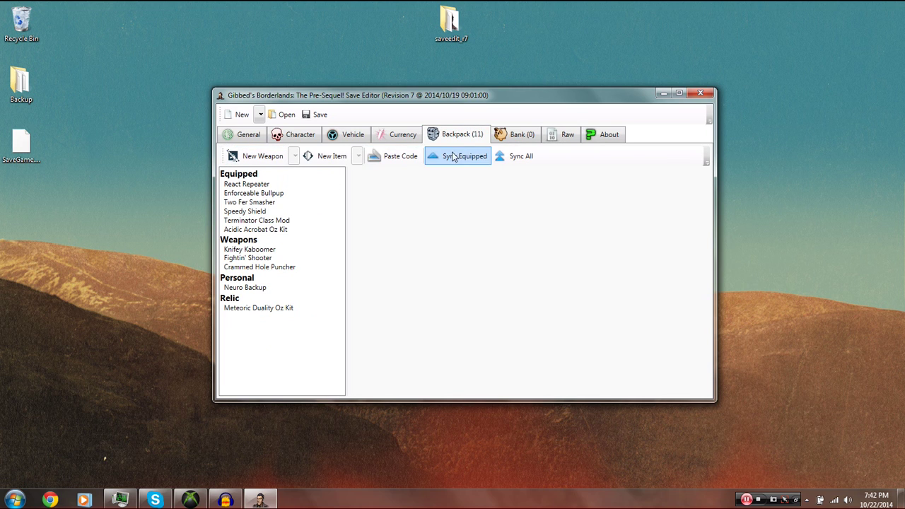
{"action": "left_click", "coordinate": [302, 136]}
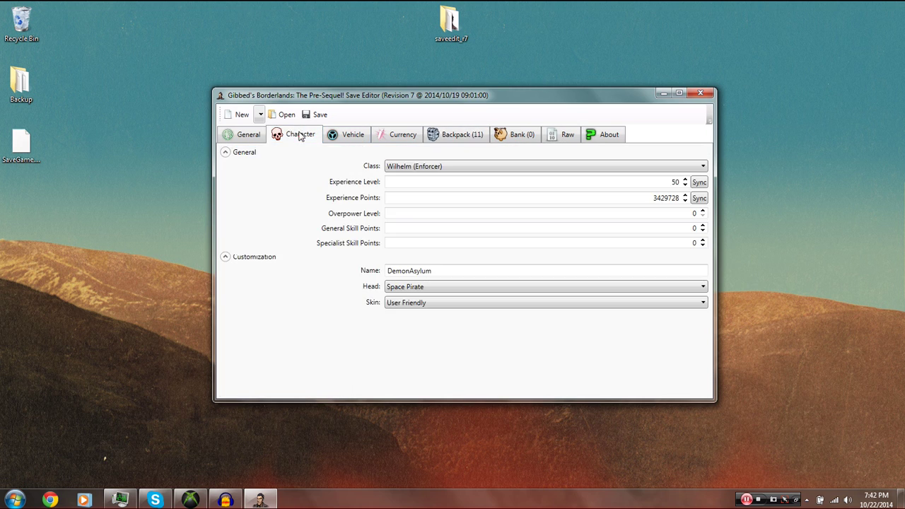
Set the StingRay skin to Ominous Stain and the MoonBuggy skin to Pale Rider
{"action": "left_click", "coordinate": [346, 135]}
{"action": "left_click", "coordinate": [416, 166]}
{"action": "left_click", "coordinate": [430, 256]}
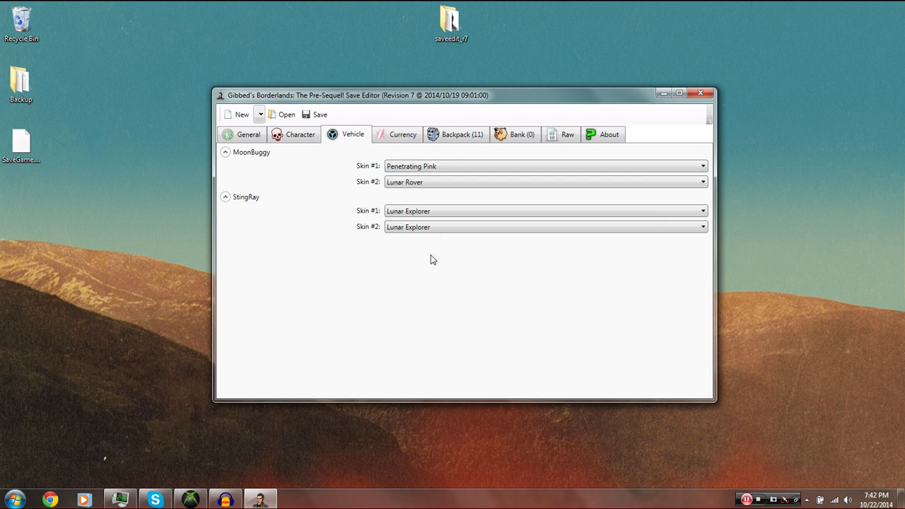
{"action": "left_click", "coordinate": [447, 212]}
{"action": "left_click", "coordinate": [433, 275]}
{"action": "left_click", "coordinate": [433, 228]}
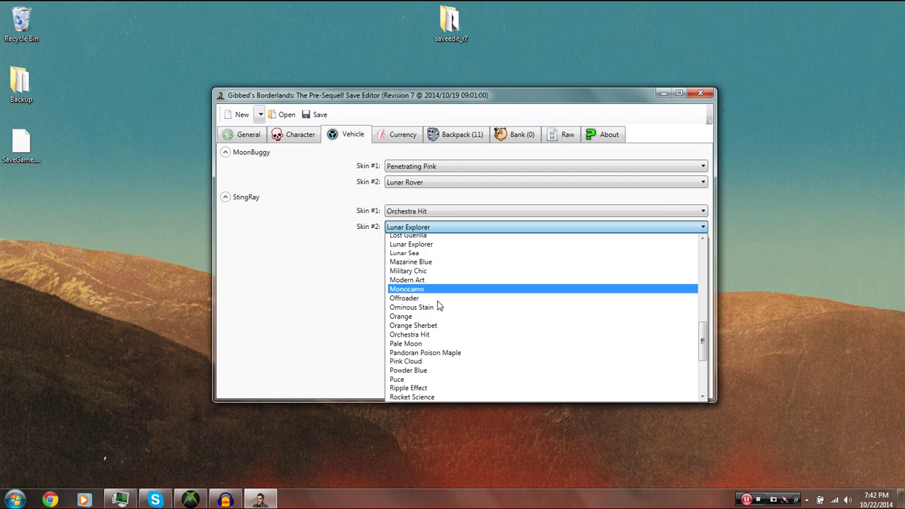
{"action": "left_click", "coordinate": [452, 308]}
{"action": "left_click", "coordinate": [439, 182]}
{"action": "left_click", "coordinate": [407, 282]}
Set Credits to 99999999 and Moonstones to 500 on the Currency tab
{"action": "left_click", "coordinate": [408, 134]}
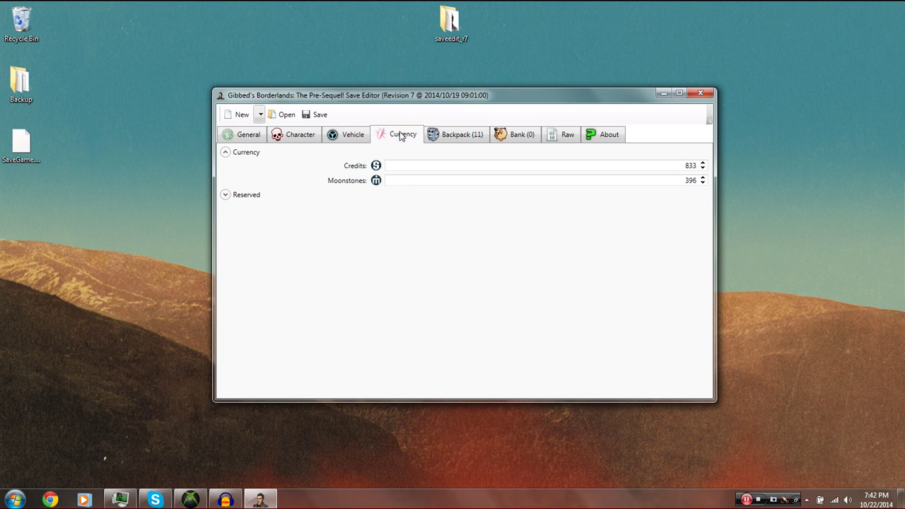
{"action": "double_click", "coordinate": [658, 165]}
{"action": "type", "text": "99999999"}
{"action": "double_click", "coordinate": [686, 180]}
{"action": "type", "text": "500"}
{"action": "left_click", "coordinate": [257, 140]}
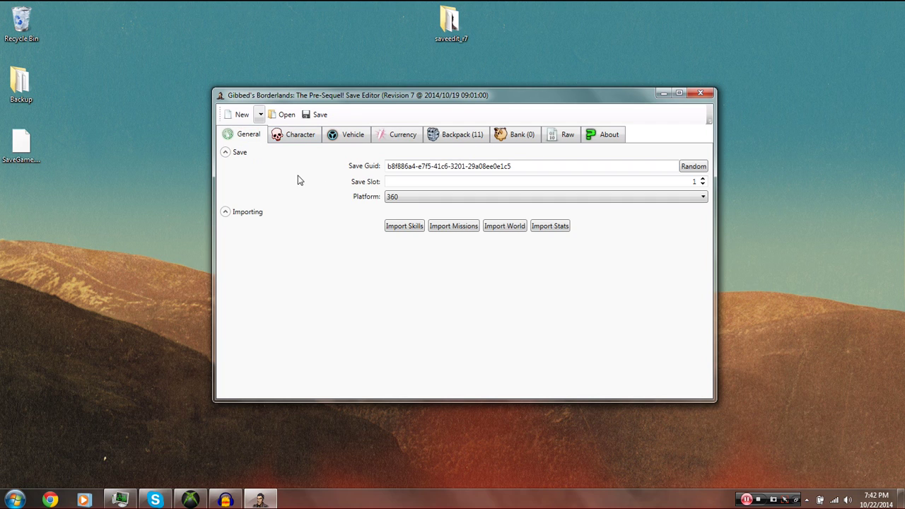
Save the edited character over the desktop SaveGame.sav, confirming the replacement
{"action": "left_click", "coordinate": [293, 138]}
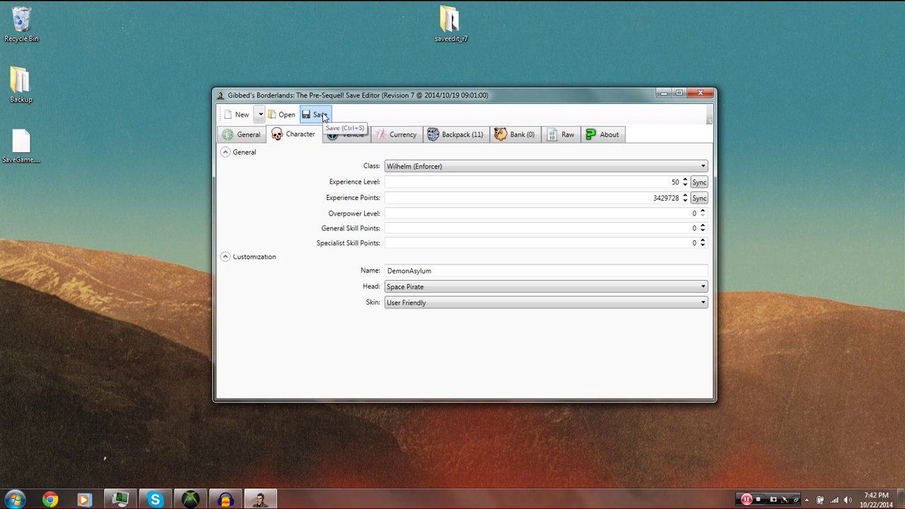
{"action": "left_click", "coordinate": [317, 114]}
{"action": "left_click", "coordinate": [261, 181]}
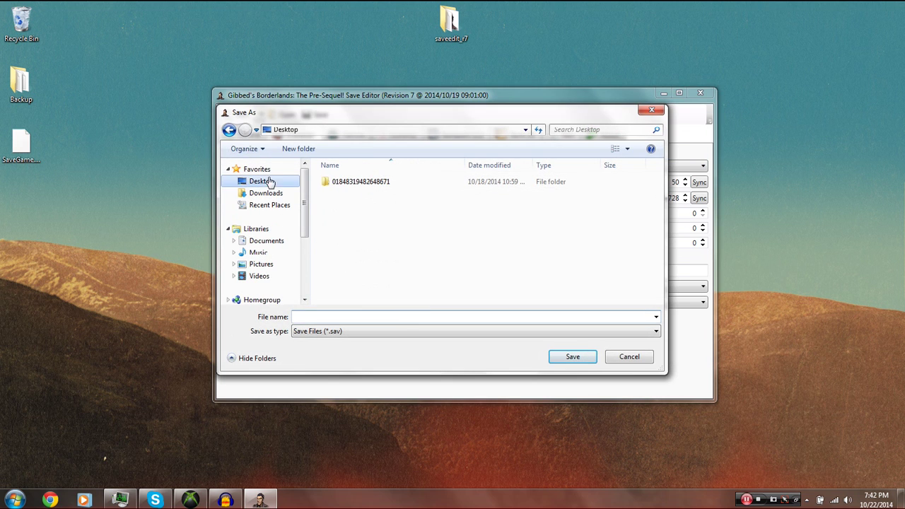
{"action": "left_click", "coordinate": [497, 275]}
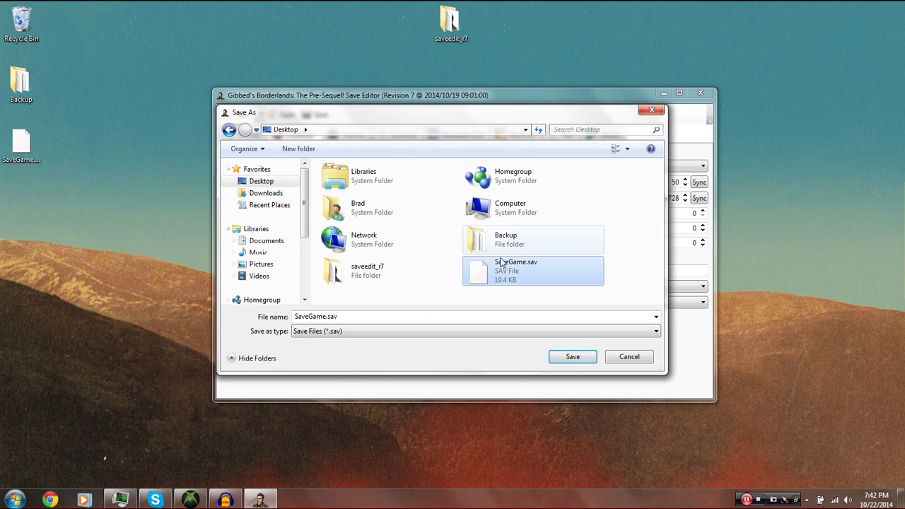
{"action": "left_click", "coordinate": [573, 357]}
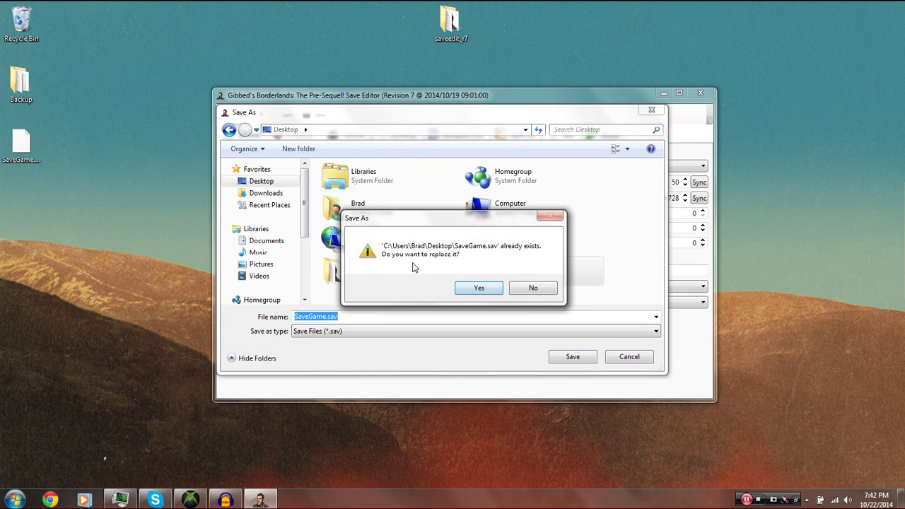
{"action": "left_click", "coordinate": [487, 289]}
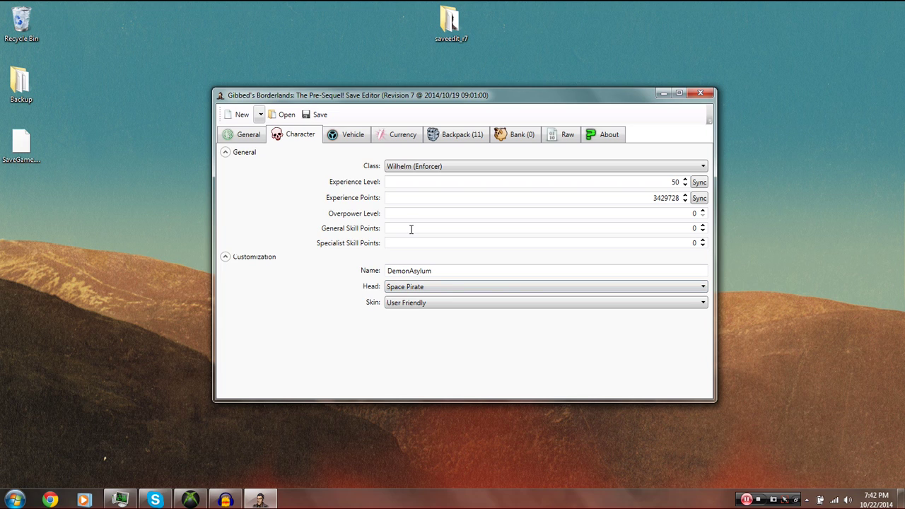
Clear the editor and reopen the desktop SaveGame.sav to verify the saved Credits and Moonstones
{"action": "left_click", "coordinate": [242, 116]}
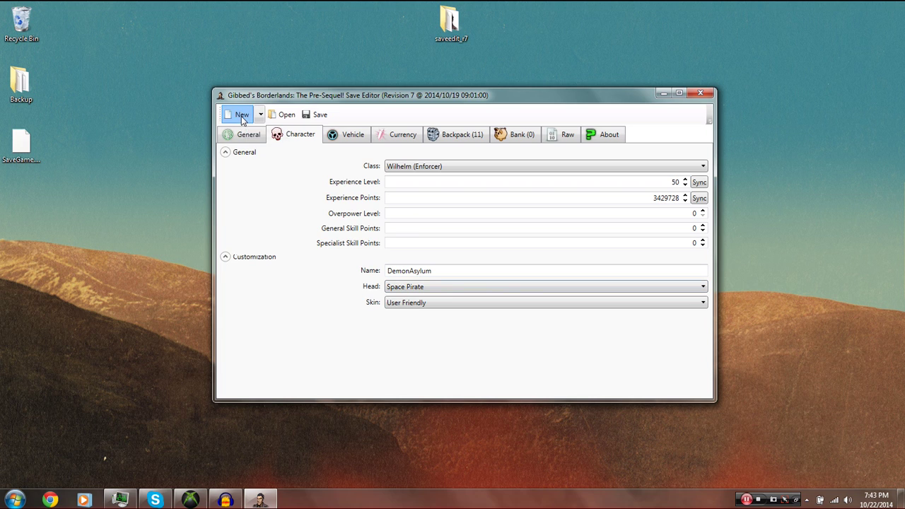
{"action": "left_click", "coordinate": [289, 117]}
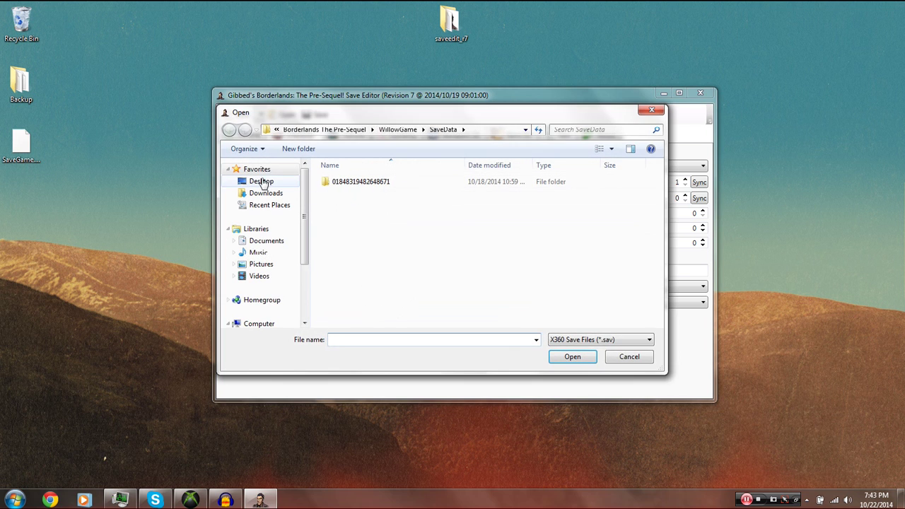
{"action": "left_click", "coordinate": [260, 181]}
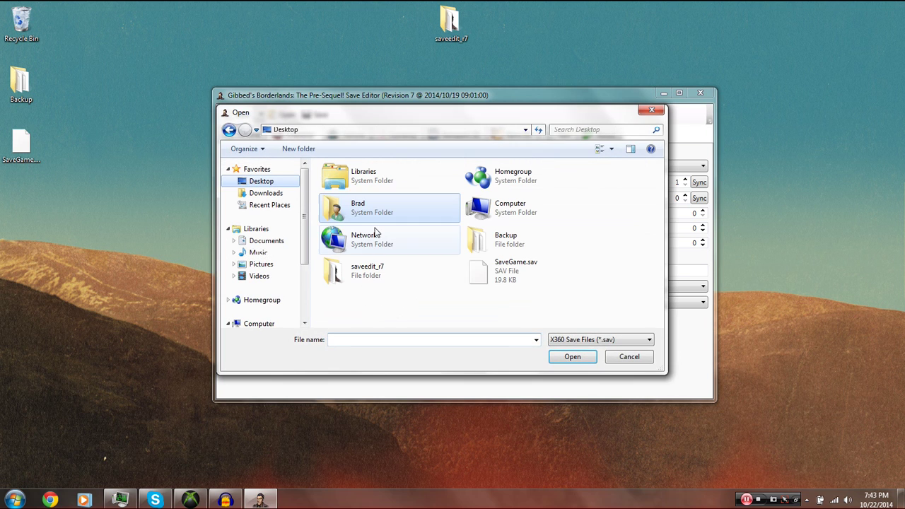
{"action": "double_click", "coordinate": [505, 275]}
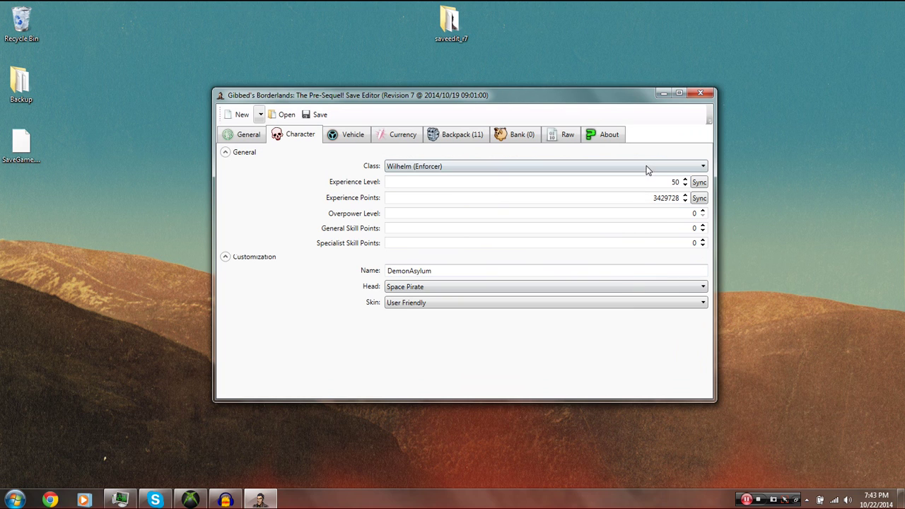
{"action": "left_click", "coordinate": [397, 134]}
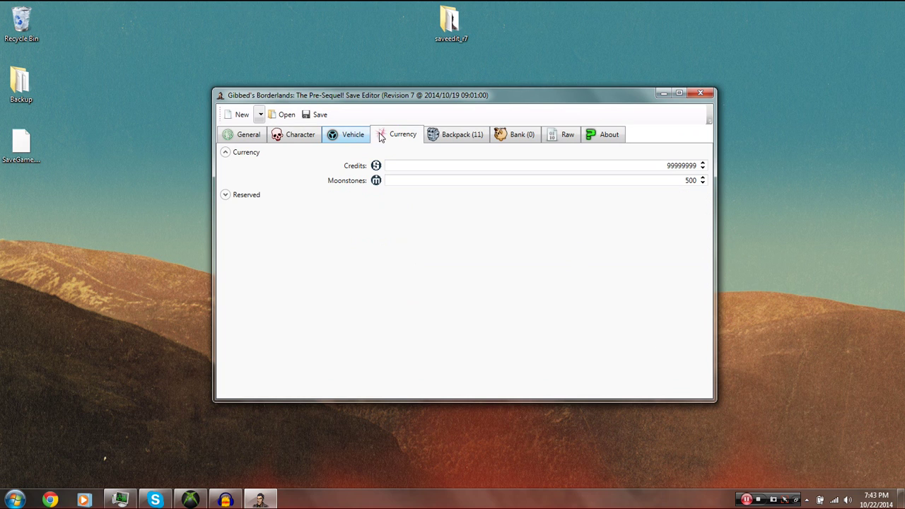
Close the save editor and replace the package's SaveGame.sav with the edited Desktop SaveGame.sav
{"action": "left_click", "coordinate": [699, 96]}
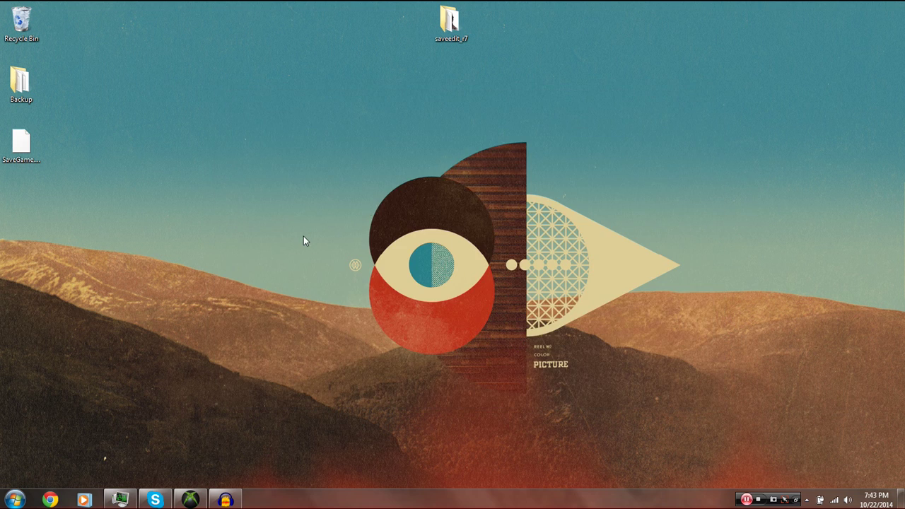
{"action": "left_click", "coordinate": [190, 500]}
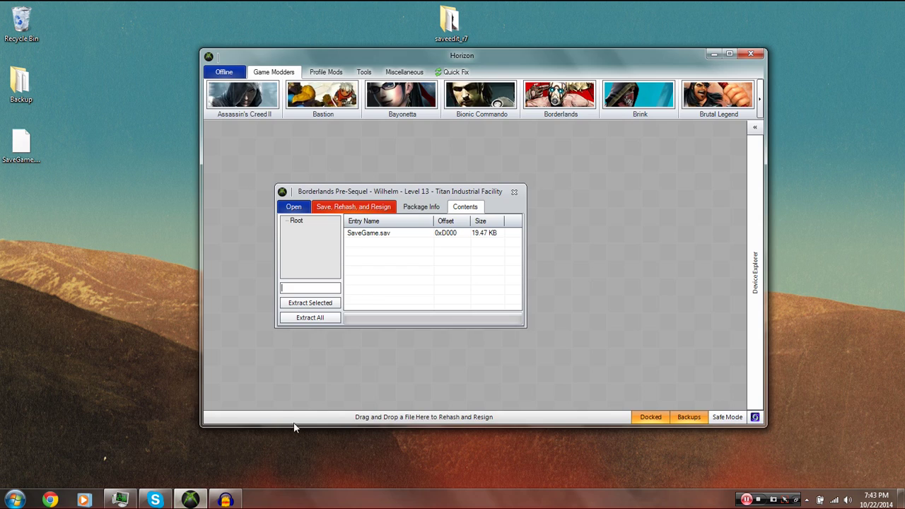
{"action": "left_click", "coordinate": [380, 238]}
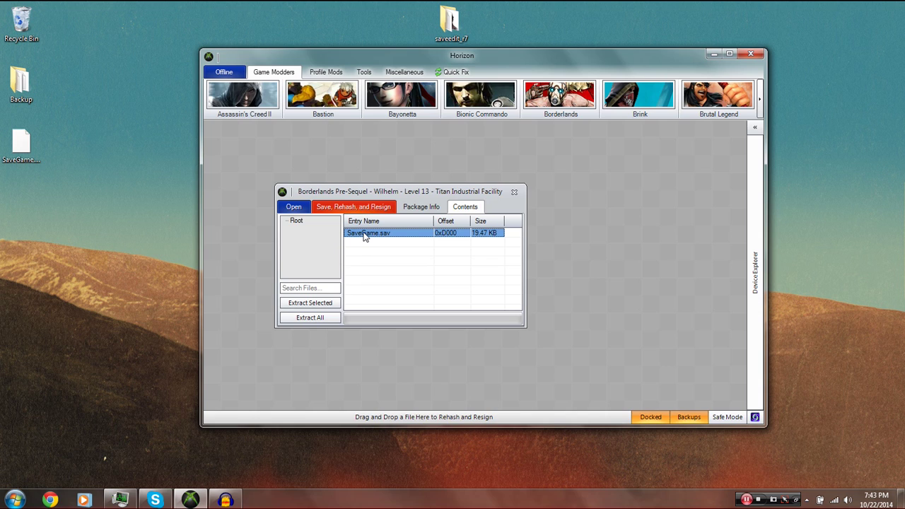
{"action": "right_click", "coordinate": [365, 237]}
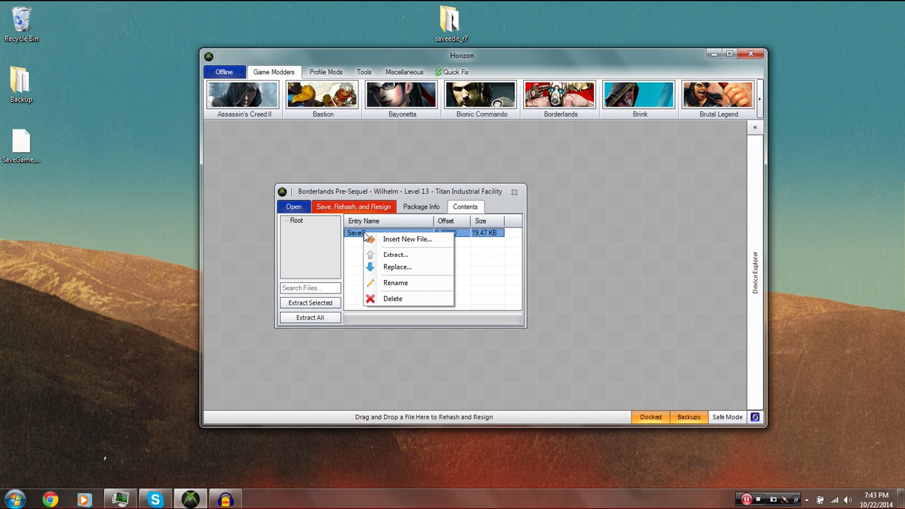
{"action": "left_click", "coordinate": [396, 265]}
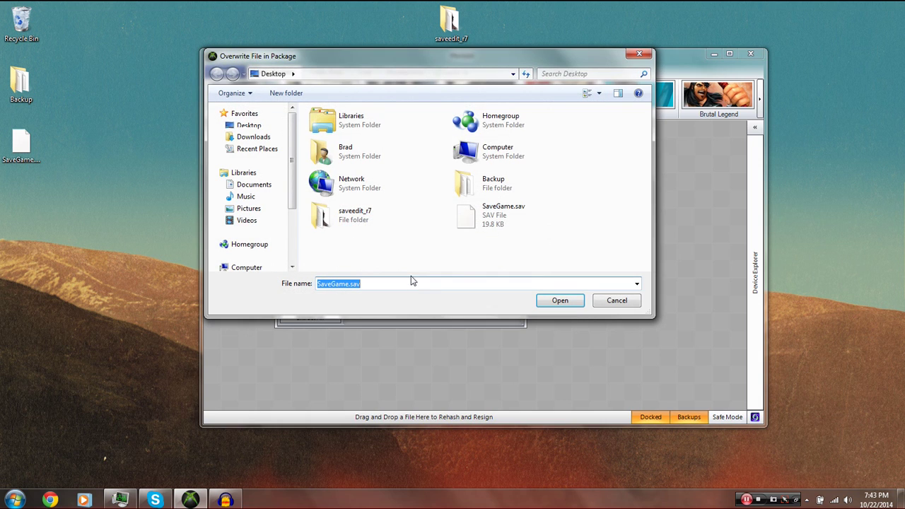
{"action": "double_click", "coordinate": [502, 221]}
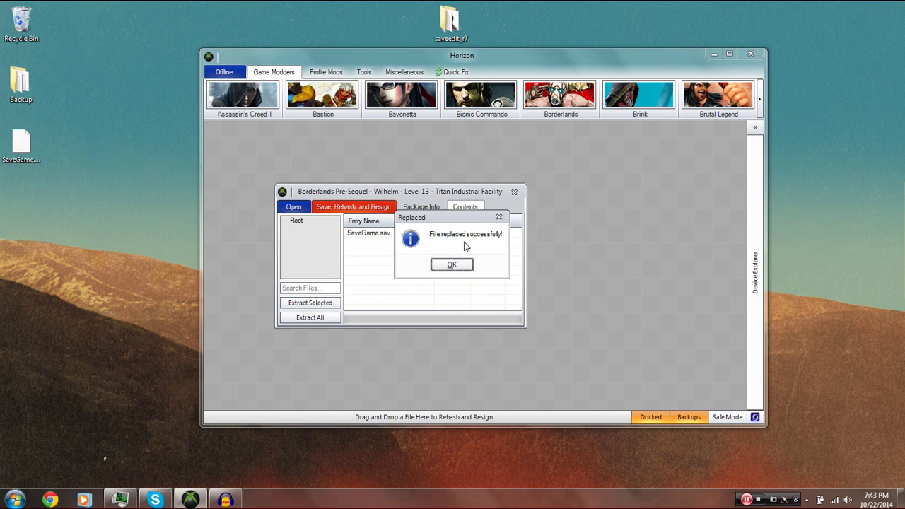
{"action": "left_click", "coordinate": [452, 267]}
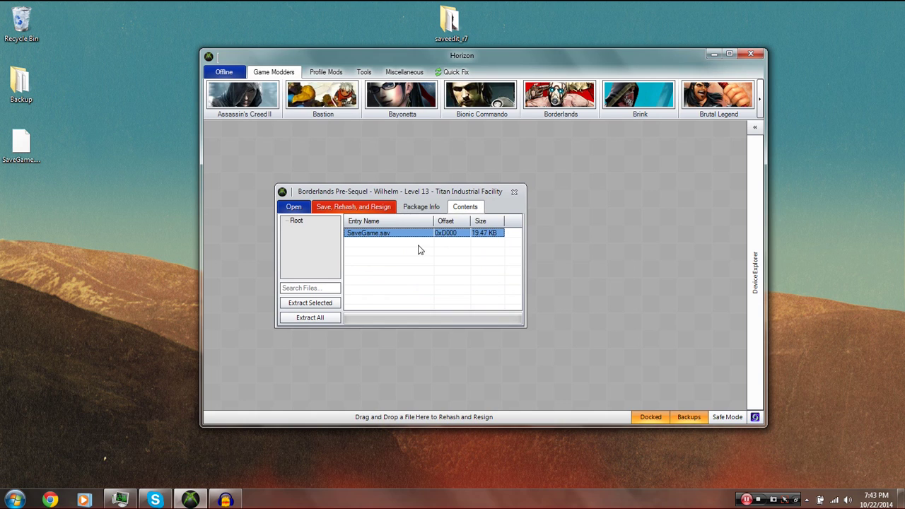
Save, rehash and resign the Borderlands package to the device, then close it
{"action": "left_click", "coordinate": [433, 208]}
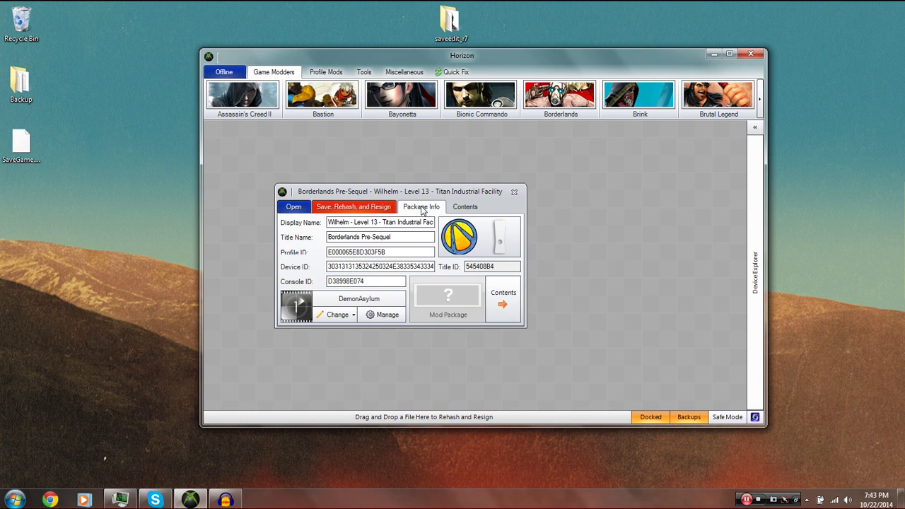
{"action": "left_click", "coordinate": [353, 208]}
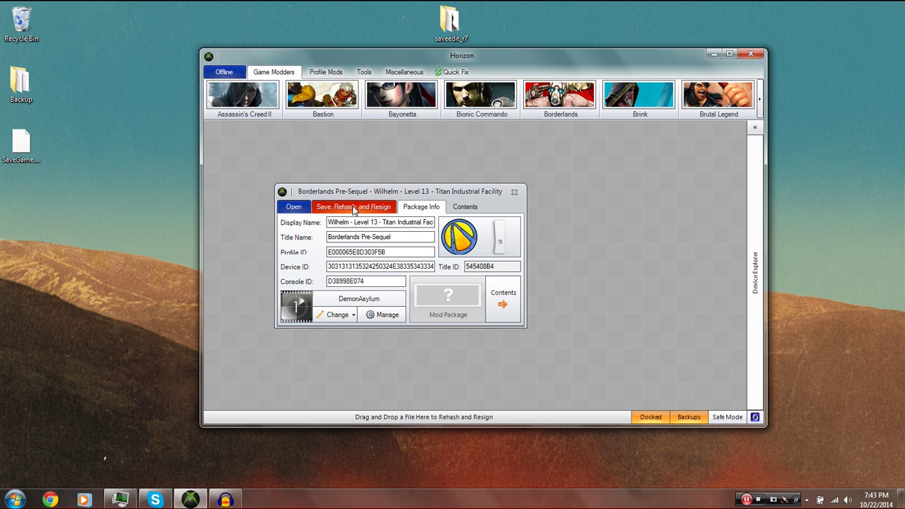
{"action": "left_click", "coordinate": [452, 267]}
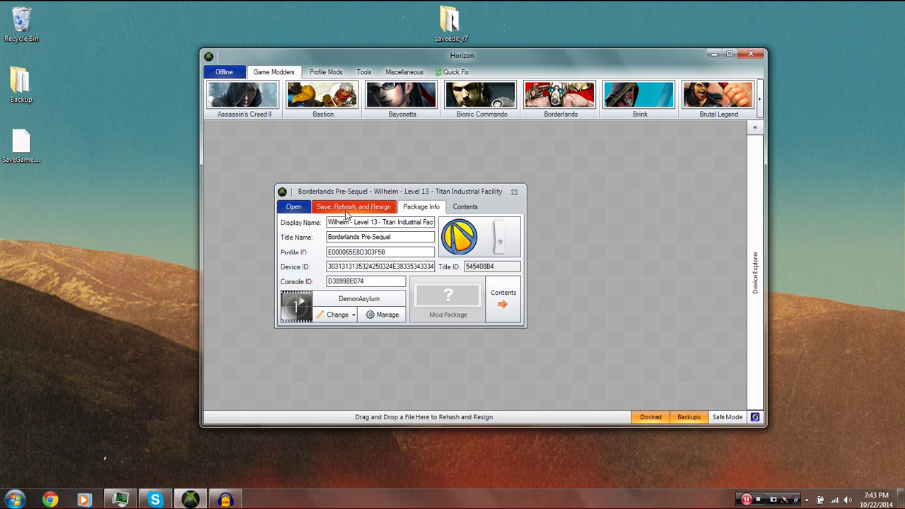
{"action": "left_click", "coordinate": [347, 209]}
{"action": "left_click", "coordinate": [452, 267]}
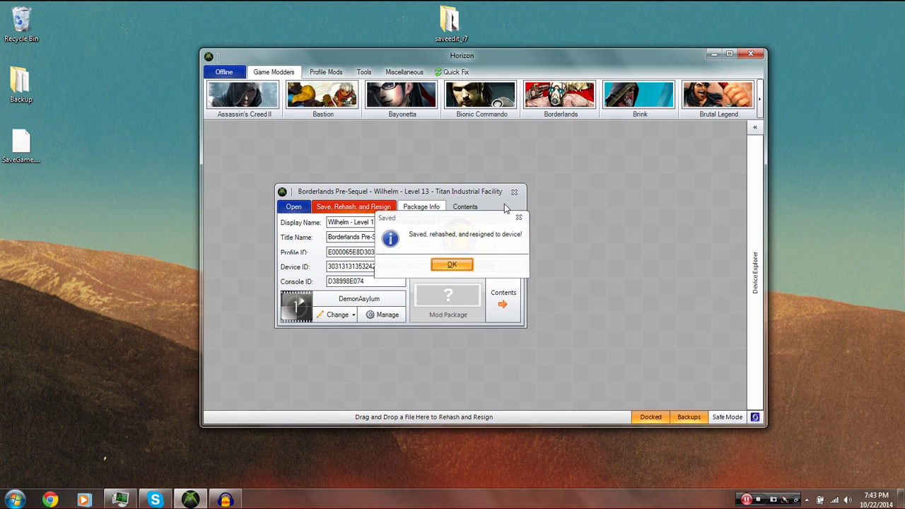
{"action": "left_click", "coordinate": [514, 192]}
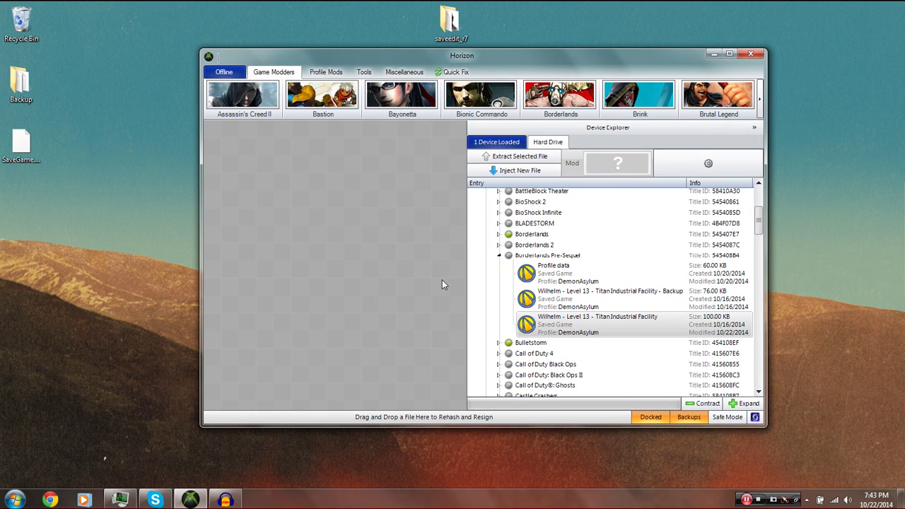